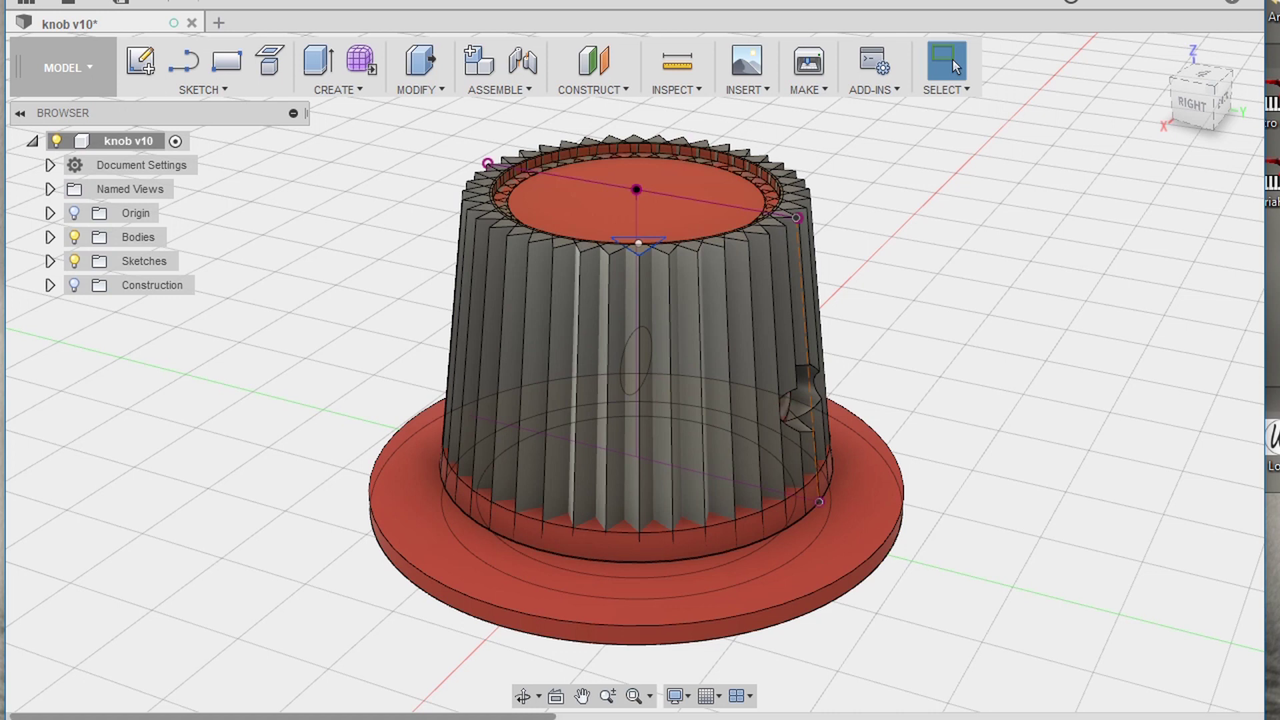
# Examine the knob's fluted body, side screw hole and flange underside from above and below
pyautogui.keyDown('shift'); pyautogui.moveTo(338, 537); pyautogui.dragTo(304, 538, button='middle'); pyautogui.keyUp('shift')
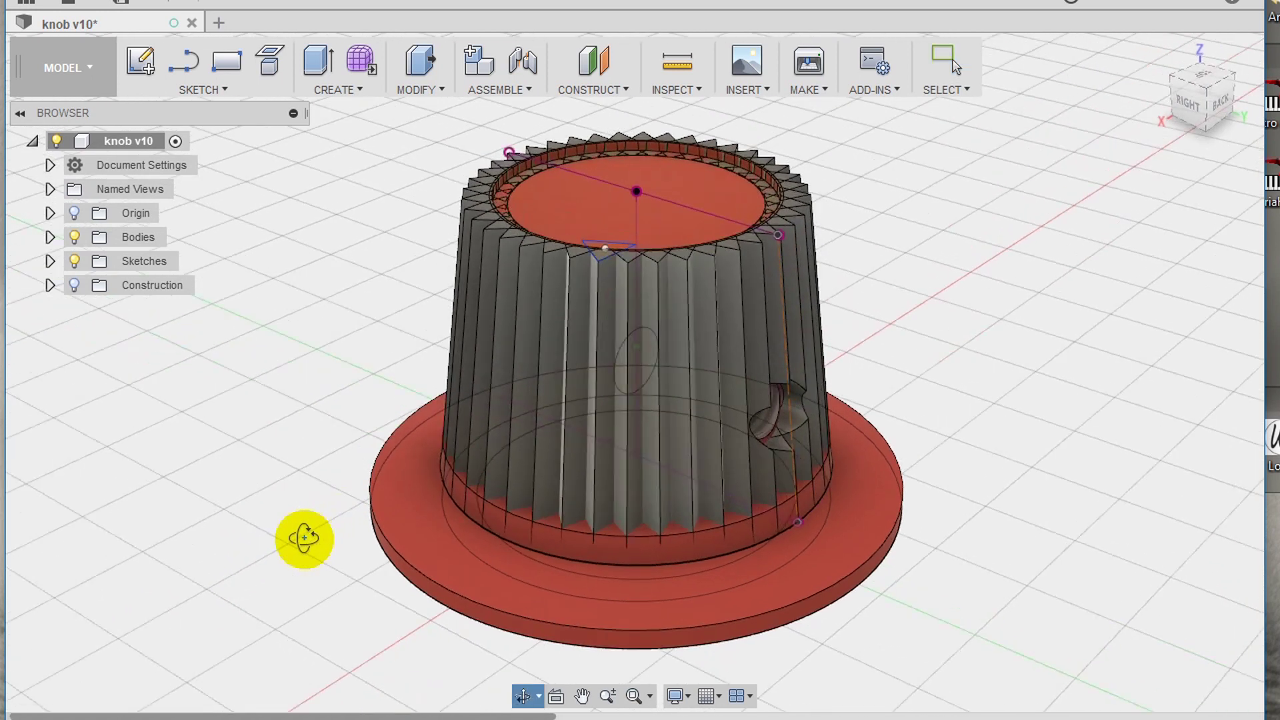
pyautogui.moveTo(304, 539); pyautogui.dragTo(278, 529)
pyautogui.press('Escape')
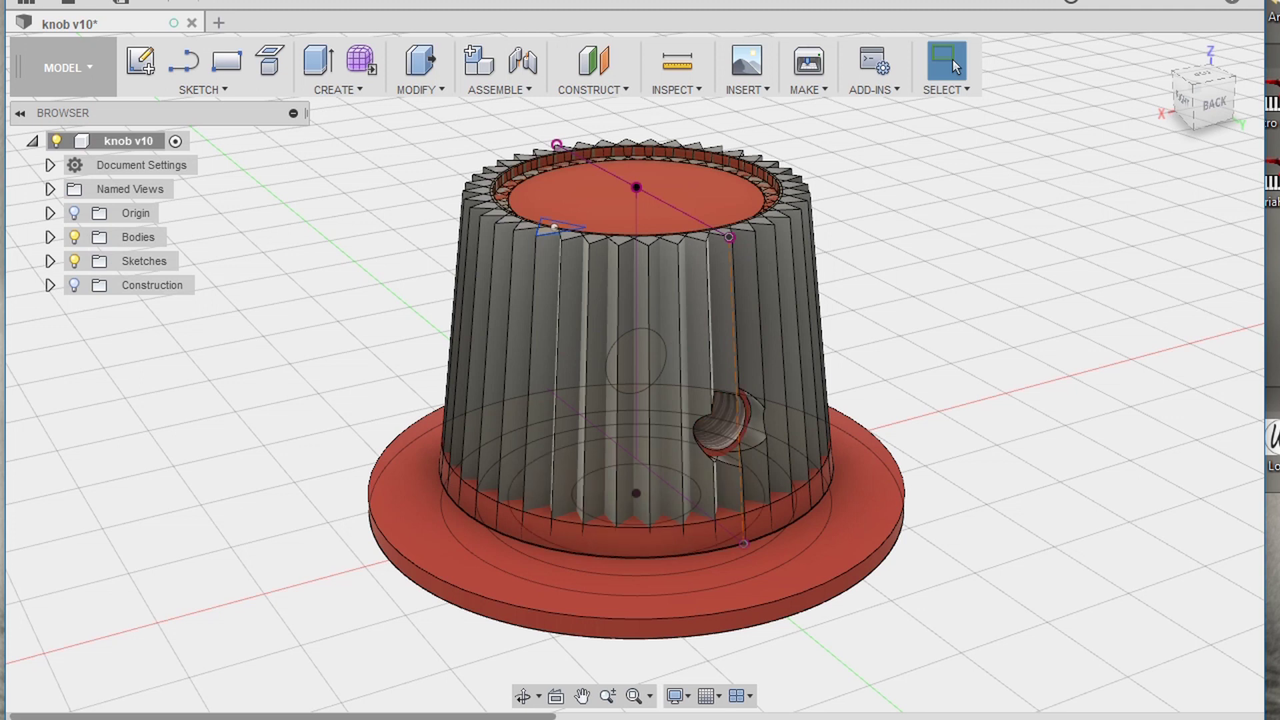
pyautogui.keyDown('shift'); pyautogui.moveTo(143, 594); pyautogui.dragTo(177, 534, button='middle'); pyautogui.keyUp('shift')
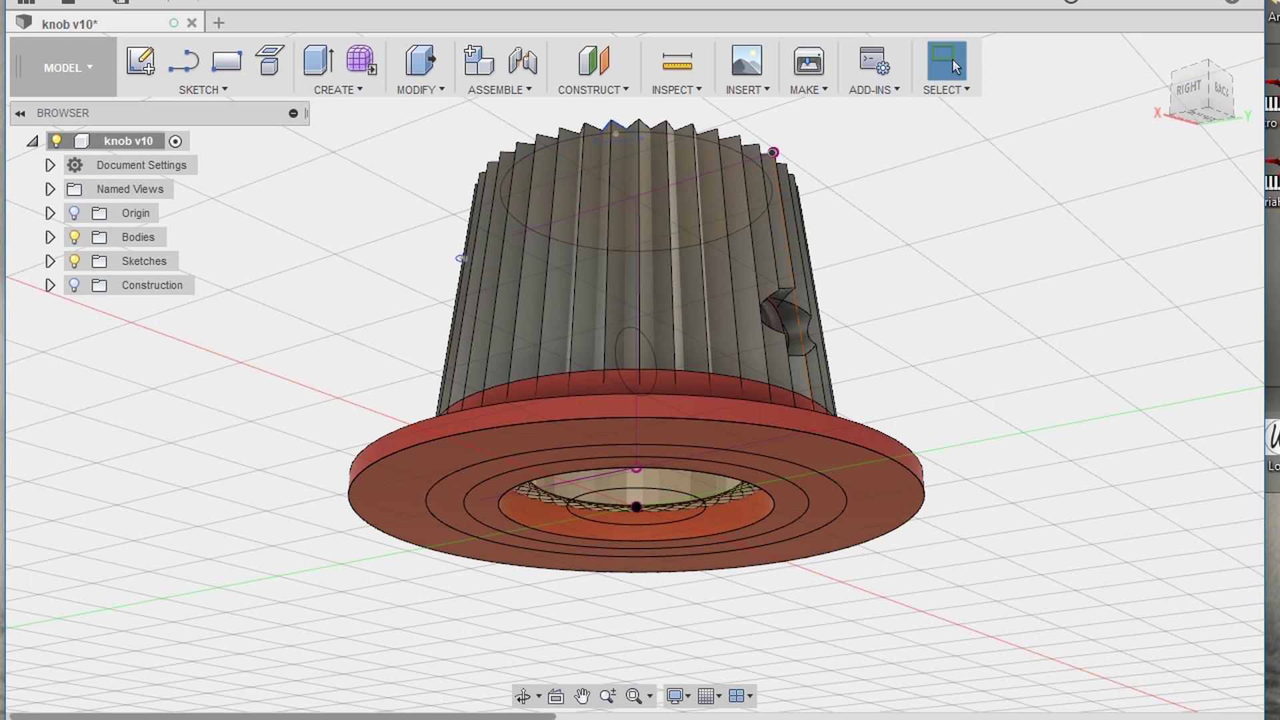
pyautogui.keyDown('shift'); pyautogui.moveTo(180, 521); pyautogui.dragTo(223, 568, button='middle'); pyautogui.keyUp('shift')
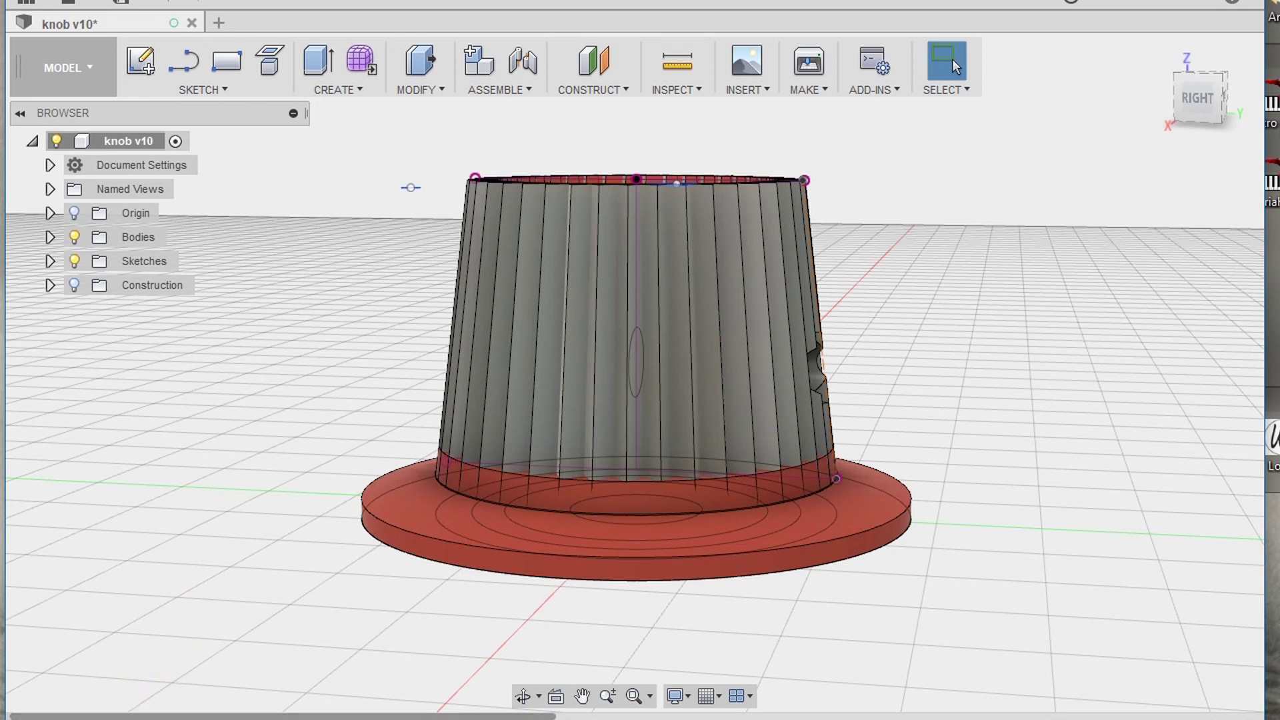
pyautogui.keyDown('shift'); pyautogui.moveTo(172, 571); pyautogui.dragTo(180, 604, button='middle'); pyautogui.keyUp('shift')
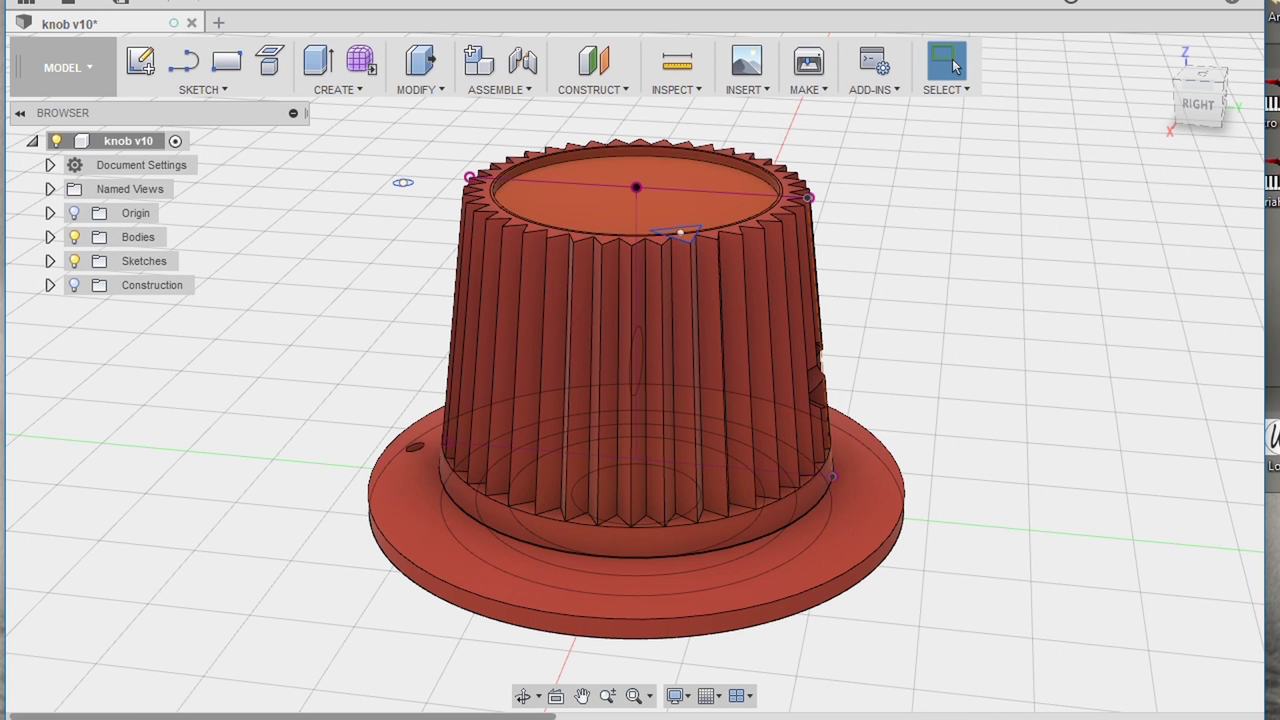
pyautogui.keyDown('shift'); pyautogui.moveTo(158, 635); pyautogui.dragTo(149, 559, button='middle'); pyautogui.keyUp('shift')
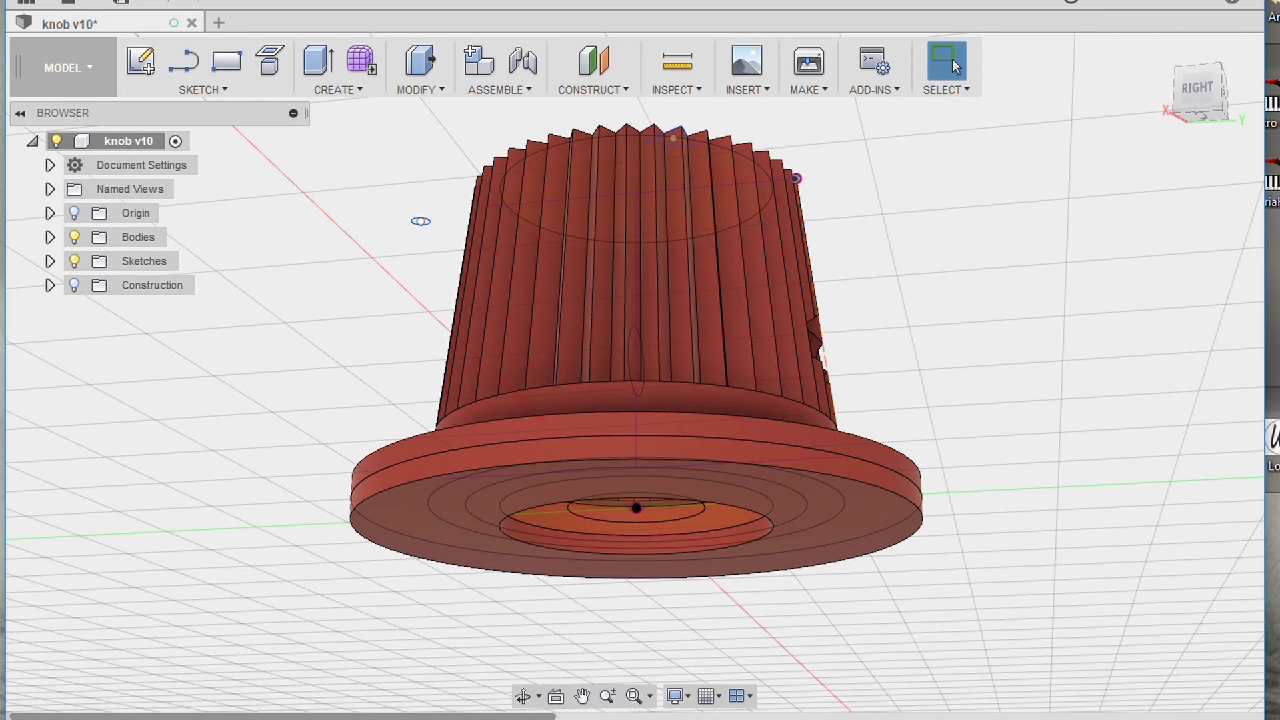
# Step through the knob's remaining design features, inspecting the recessed top, the dished underside and the added sketches
pyautogui.hotkey('ctrl', 'z')
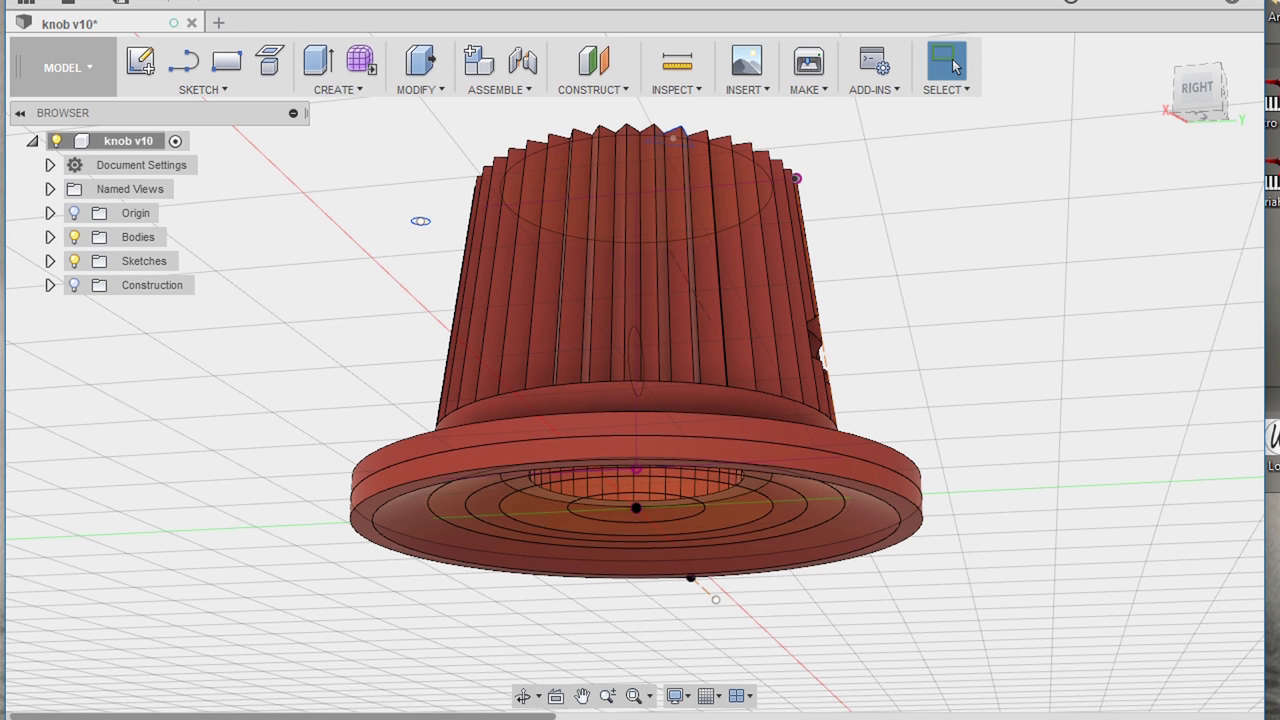
pyautogui.keyDown('shift'); pyautogui.moveTo(192, 616); pyautogui.dragTo(143, 652, button='middle'); pyautogui.keyUp('shift')
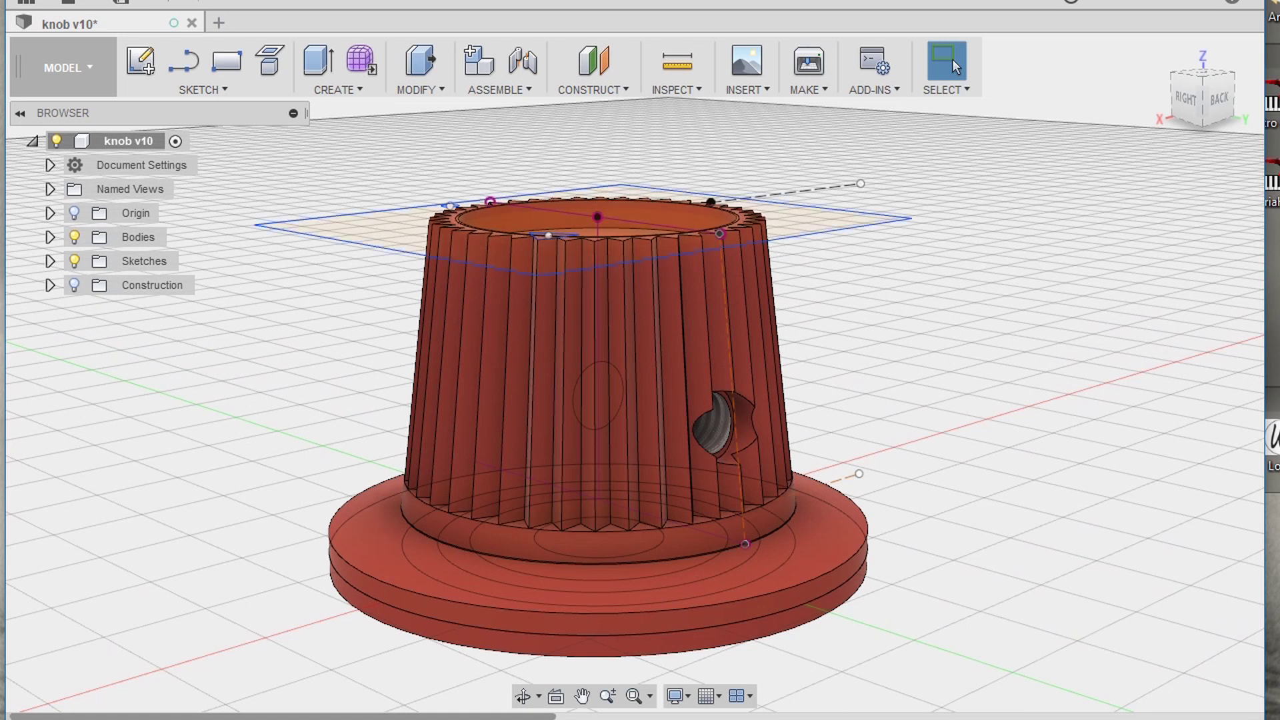
pyautogui.hotkey('ctrl', 'z')
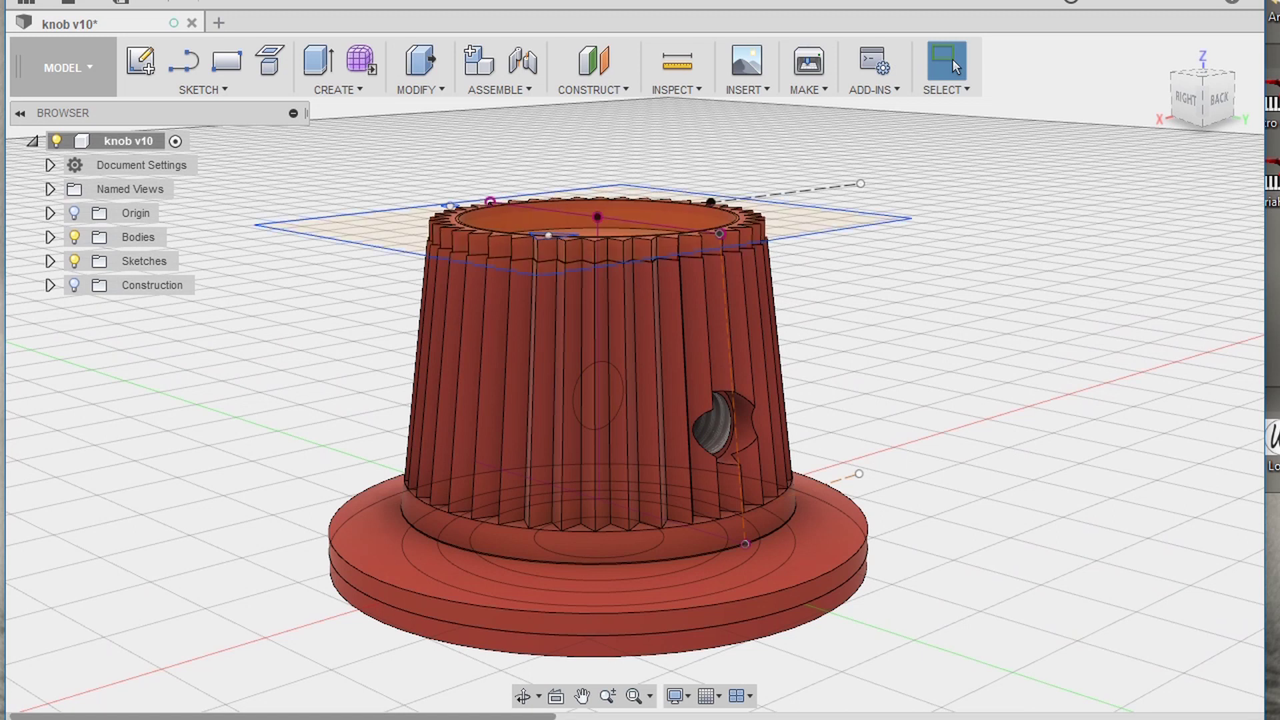
pyautogui.hotkey('ctrl', 'y')
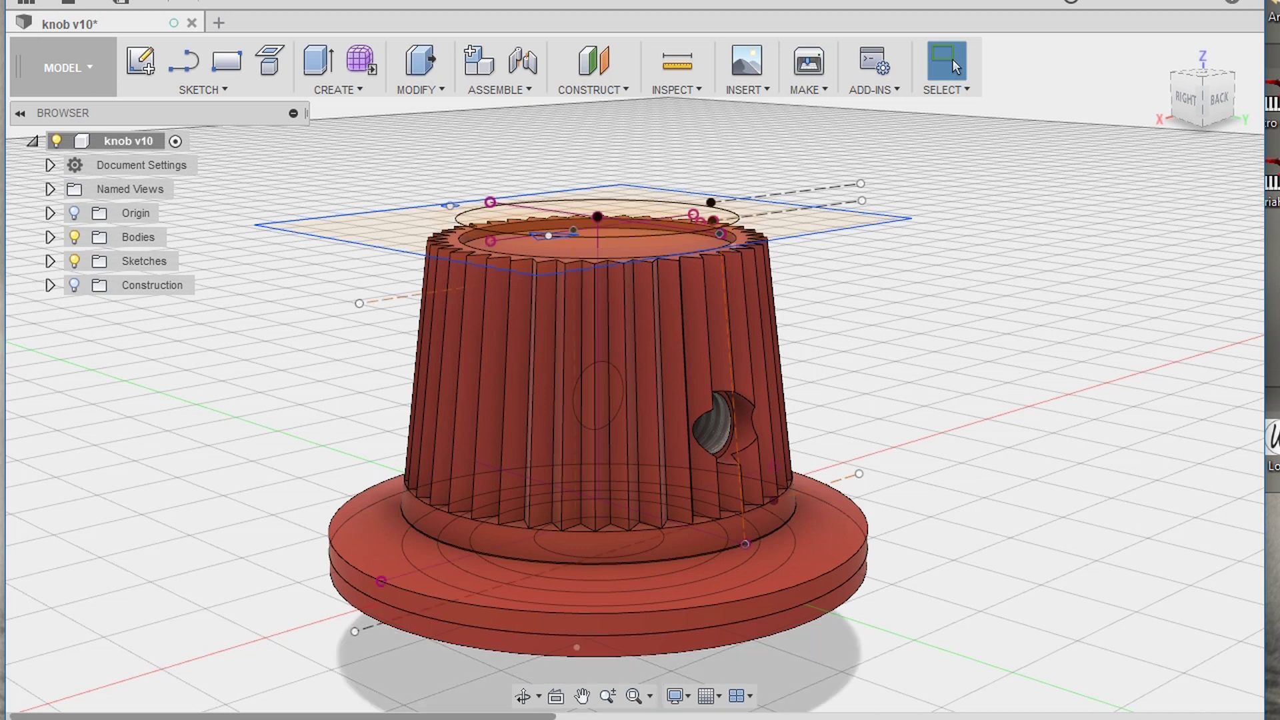
pyautogui.keyDown('shift'); pyautogui.moveTo(143, 635); pyautogui.dragTo(162, 551, button='middle'); pyautogui.keyUp('shift')
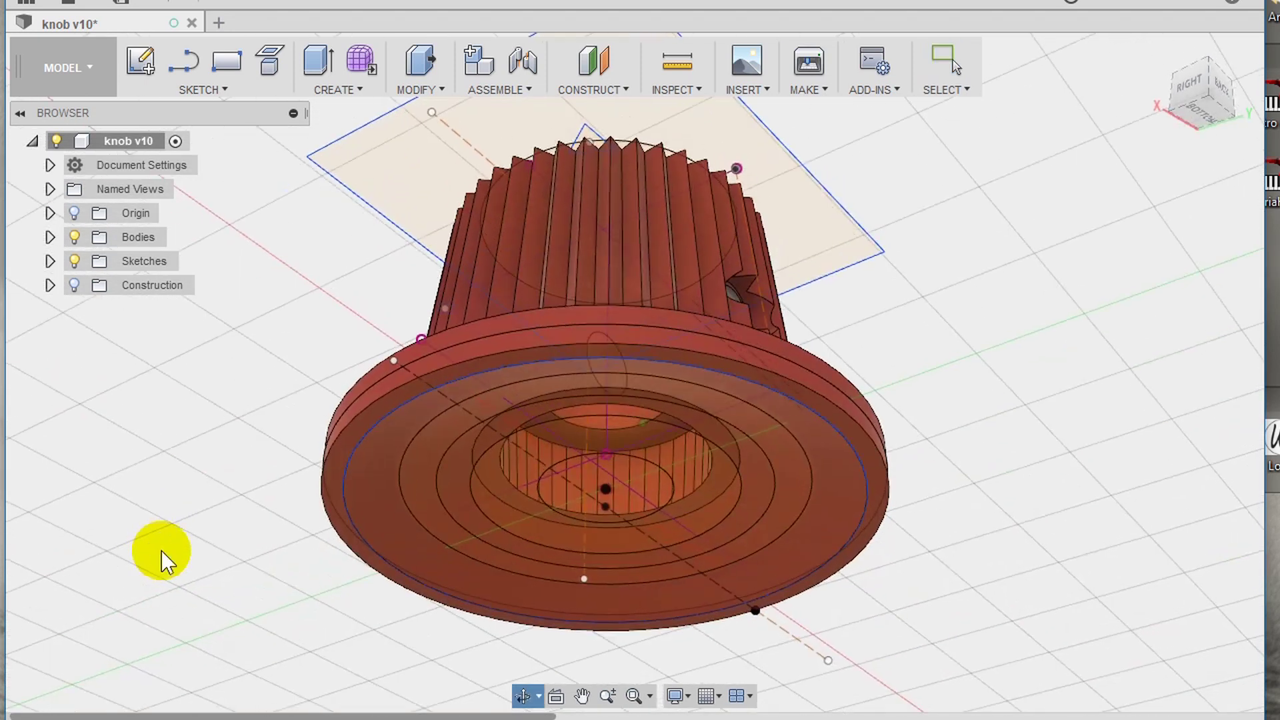
pyautogui.press('Escape')
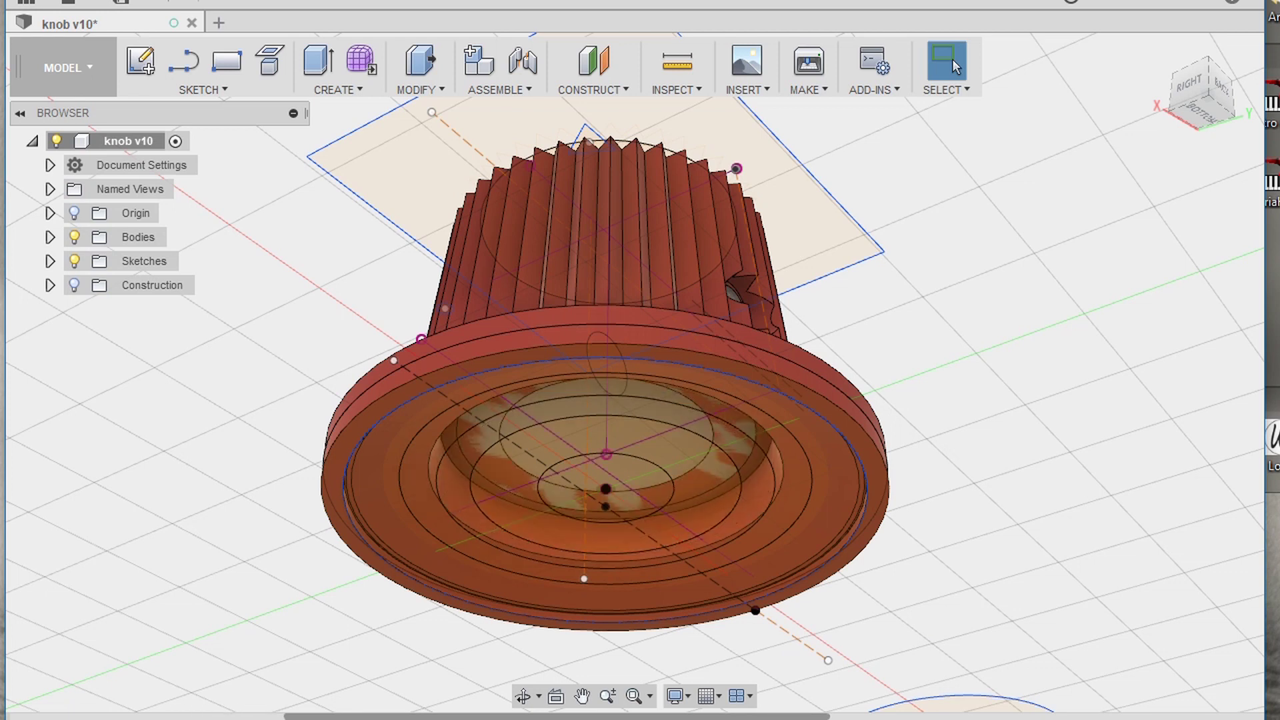
pyautogui.keyDown('shift'); pyautogui.moveTo(1046, 481); pyautogui.dragTo(1013, 554, button='middle'); pyautogui.keyUp('shift')
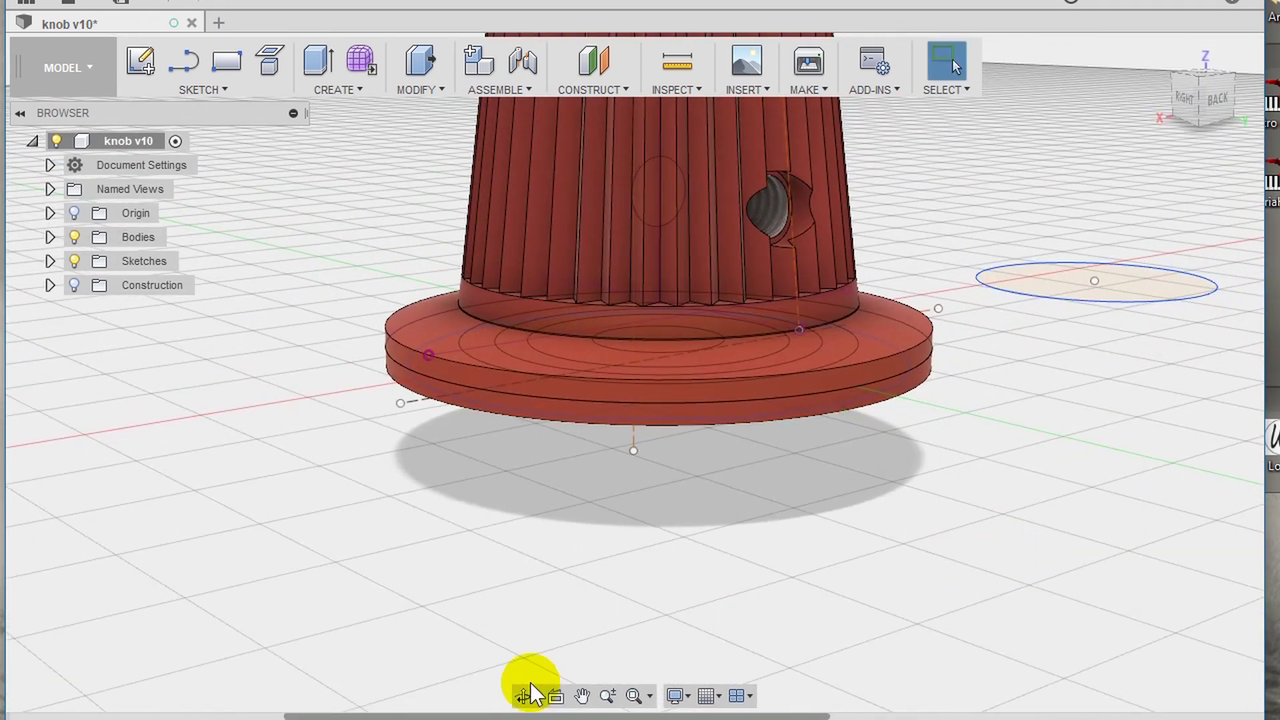
pyautogui.scroll(-2, 366, 547)
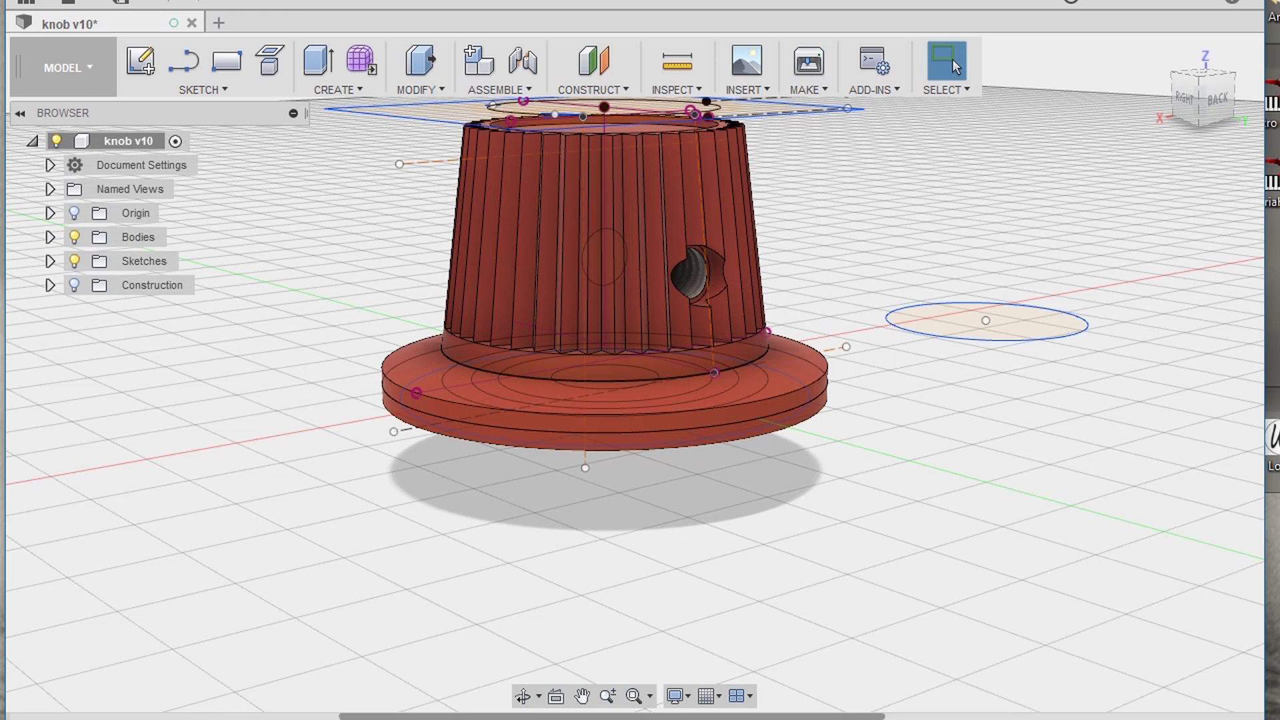
pyautogui.moveTo(127, 670)
pyautogui.keyDown('shift'); pyautogui.mouseDown(button='middle')
pyautogui.moveTo(148, 618)
pyautogui.moveTo(134, 670)
pyautogui.mouseUp(button='middle'); pyautogui.keyUp('shift')
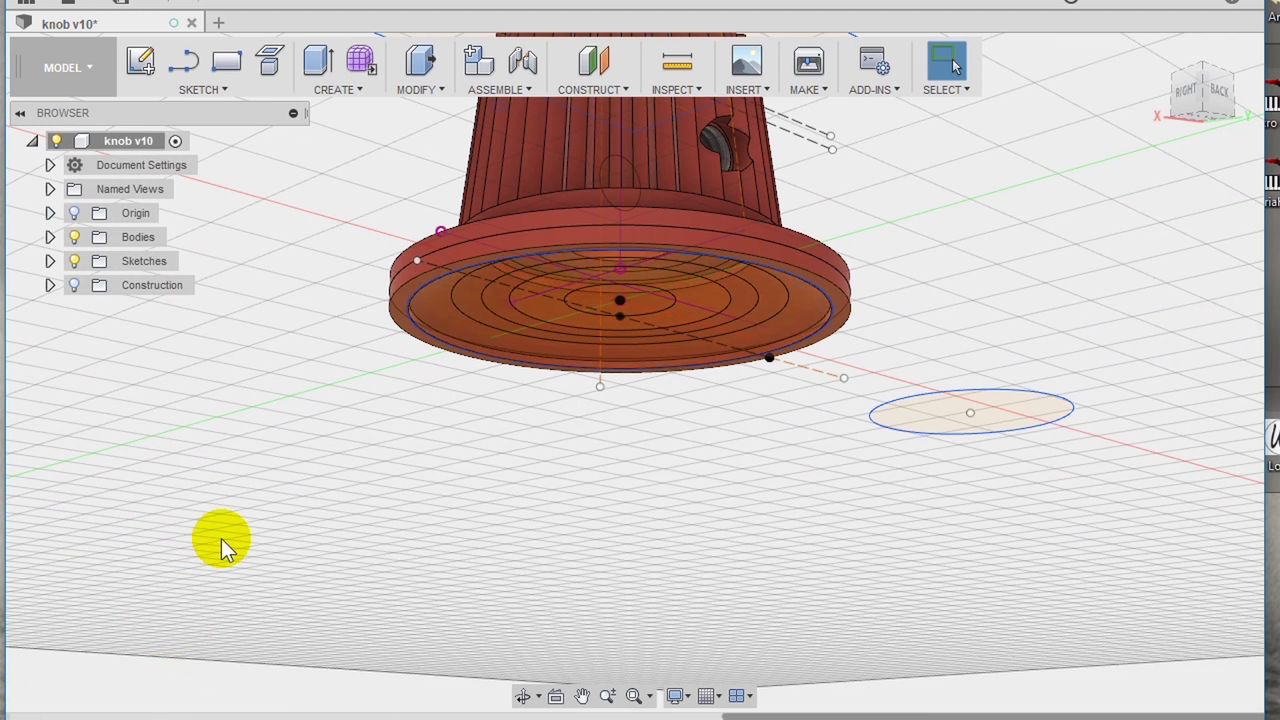
# Hide the sketches and construction geometry so that only the knob's bodies are displayed
pyautogui.moveTo(223, 537)
pyautogui.keyDown('shift'); pyautogui.mouseDown(button='middle')
pyautogui.moveTo(459, 441)
pyautogui.moveTo(500, 391)
pyautogui.moveTo(513, 451)
pyautogui.mouseUp(button='middle'); pyautogui.keyUp('shift')
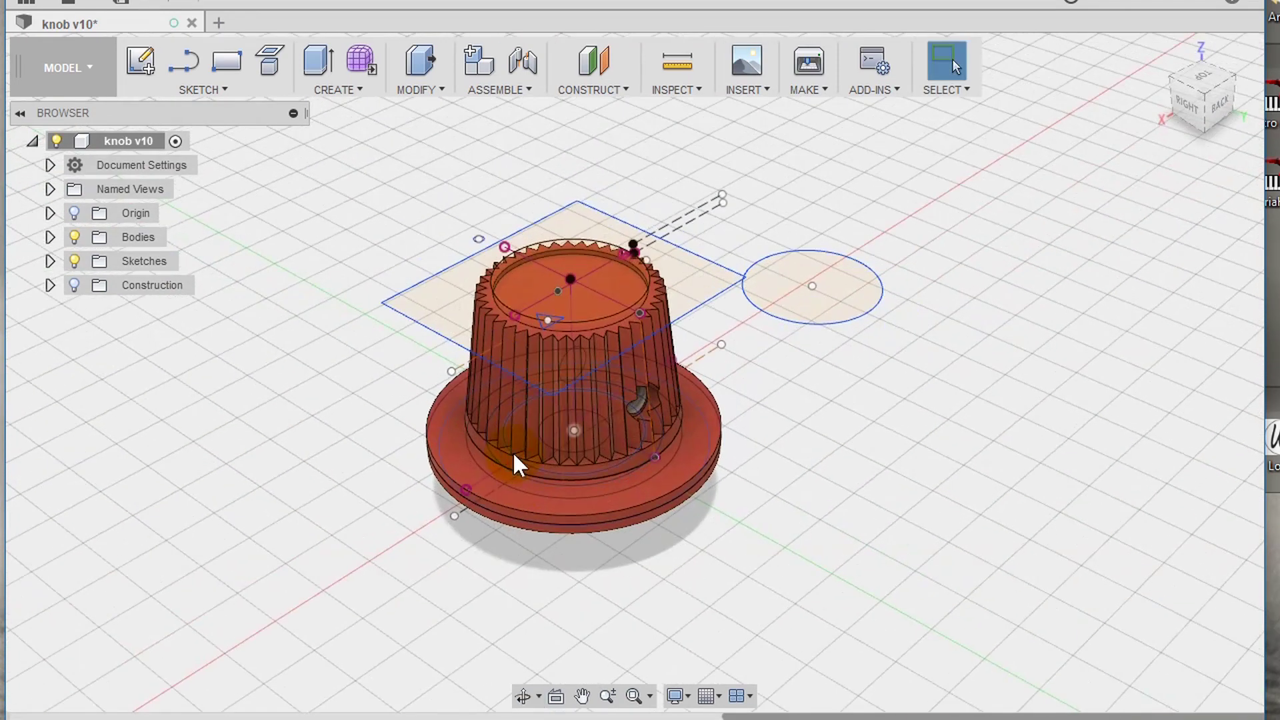
pyautogui.click(74, 261)
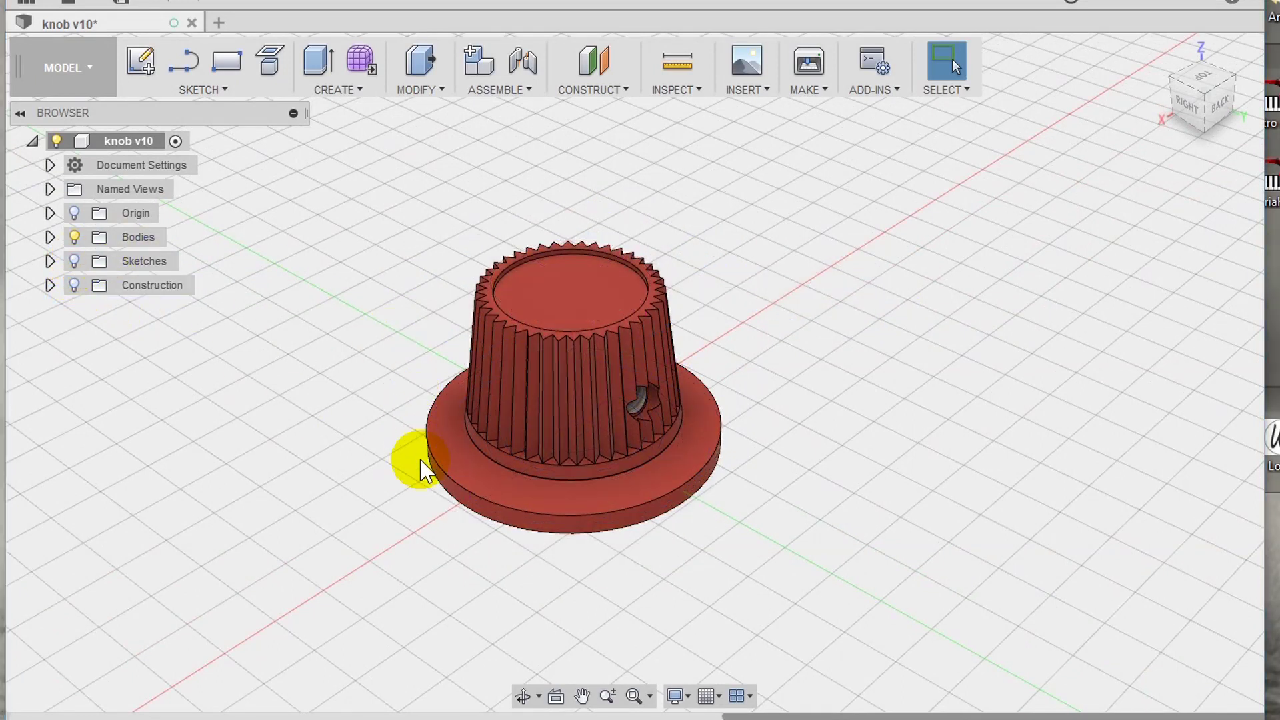
pyautogui.scroll(4, 422, 462)
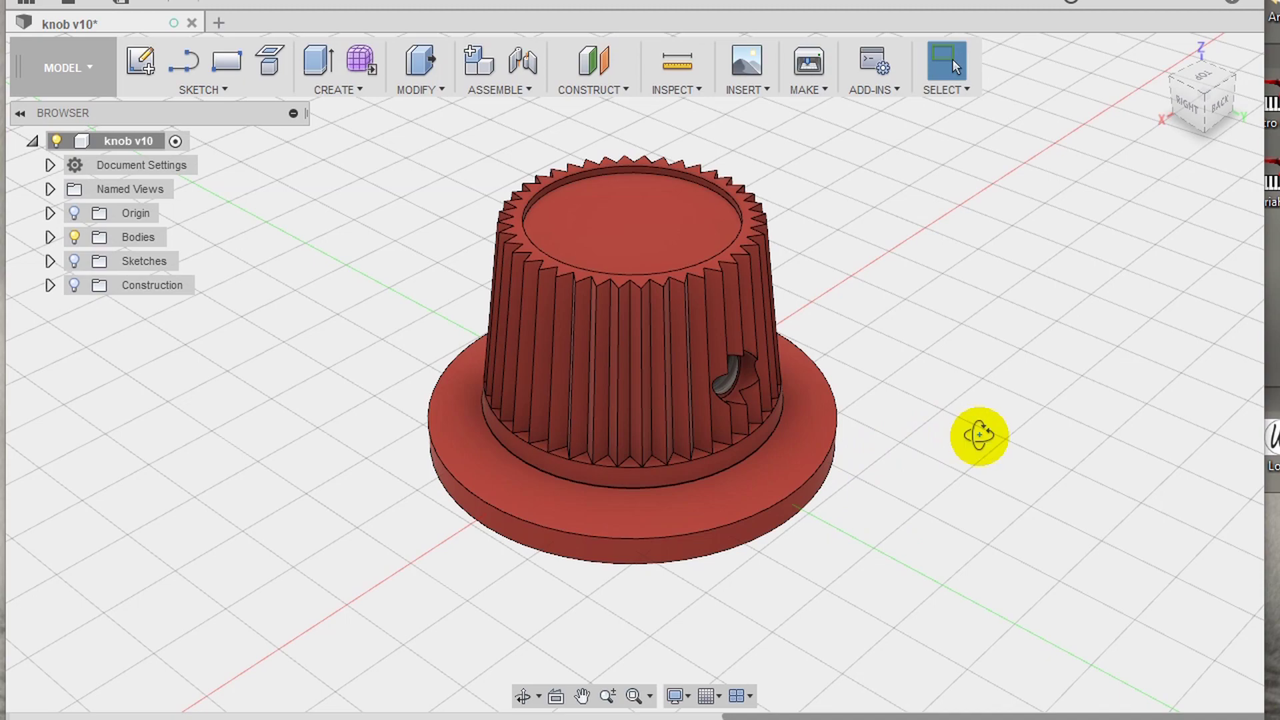
# Create a section analysis of the knob based on one of its narrow flute faces
pyautogui.keyDown('shift'); pyautogui.moveTo(979, 436); pyautogui.dragTo(751, 429, button='middle'); pyautogui.keyUp('shift')
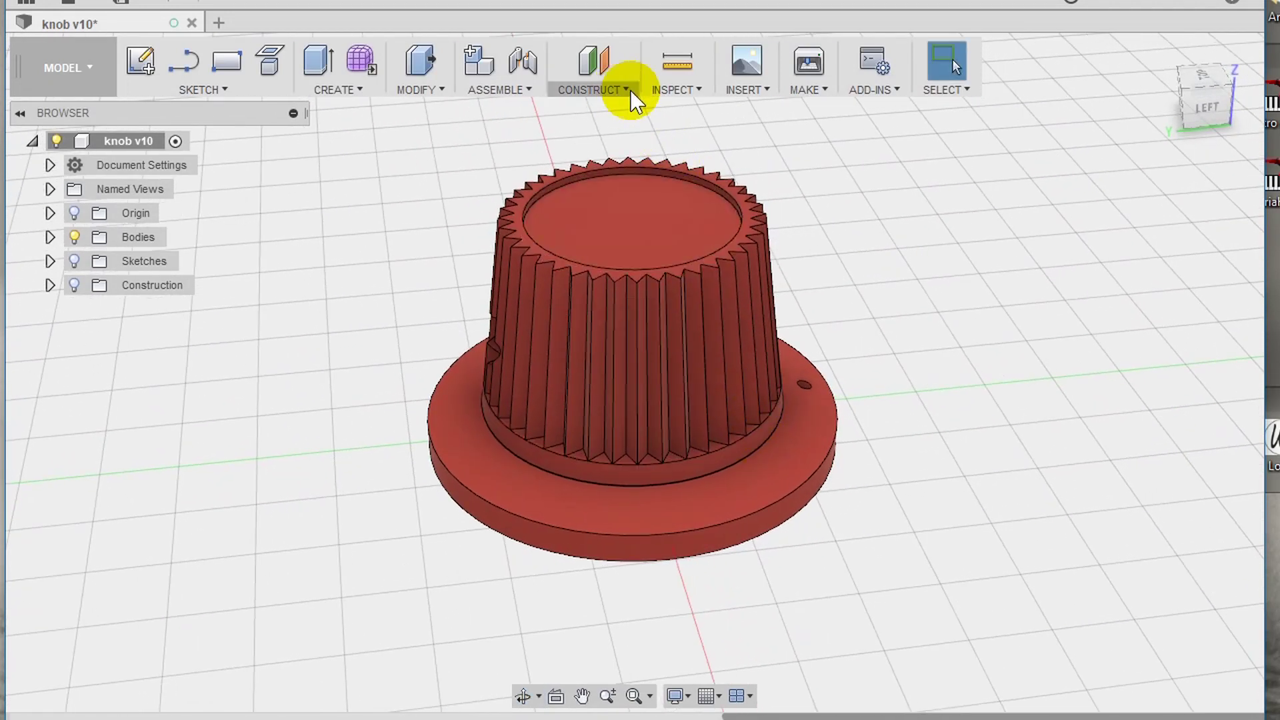
pyautogui.click(671, 90)
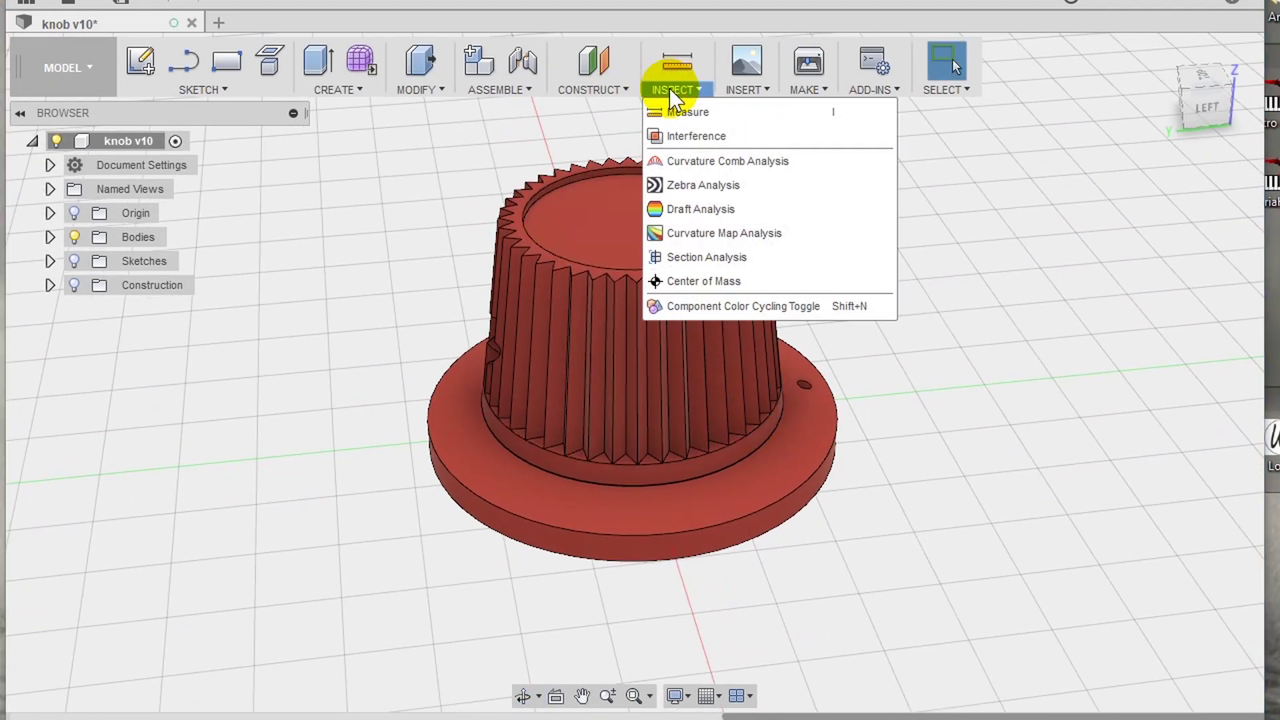
pyautogui.click(704, 256)
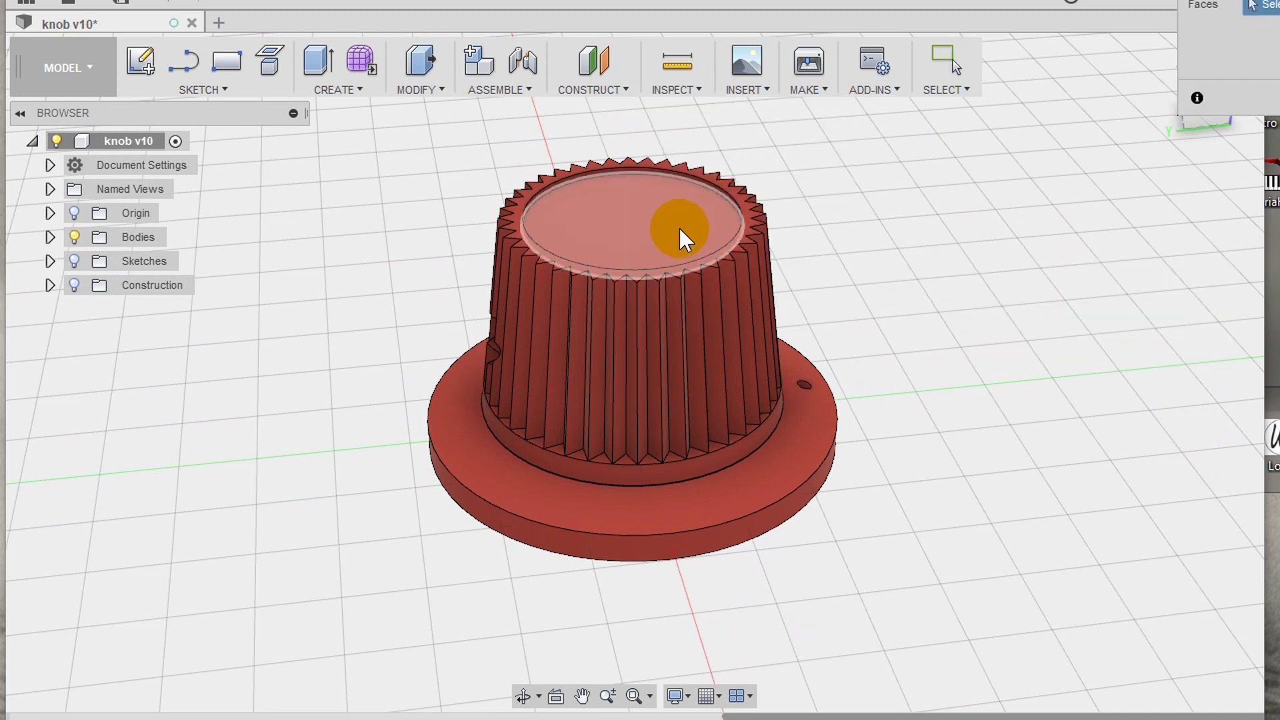
pyautogui.click(755, 388)
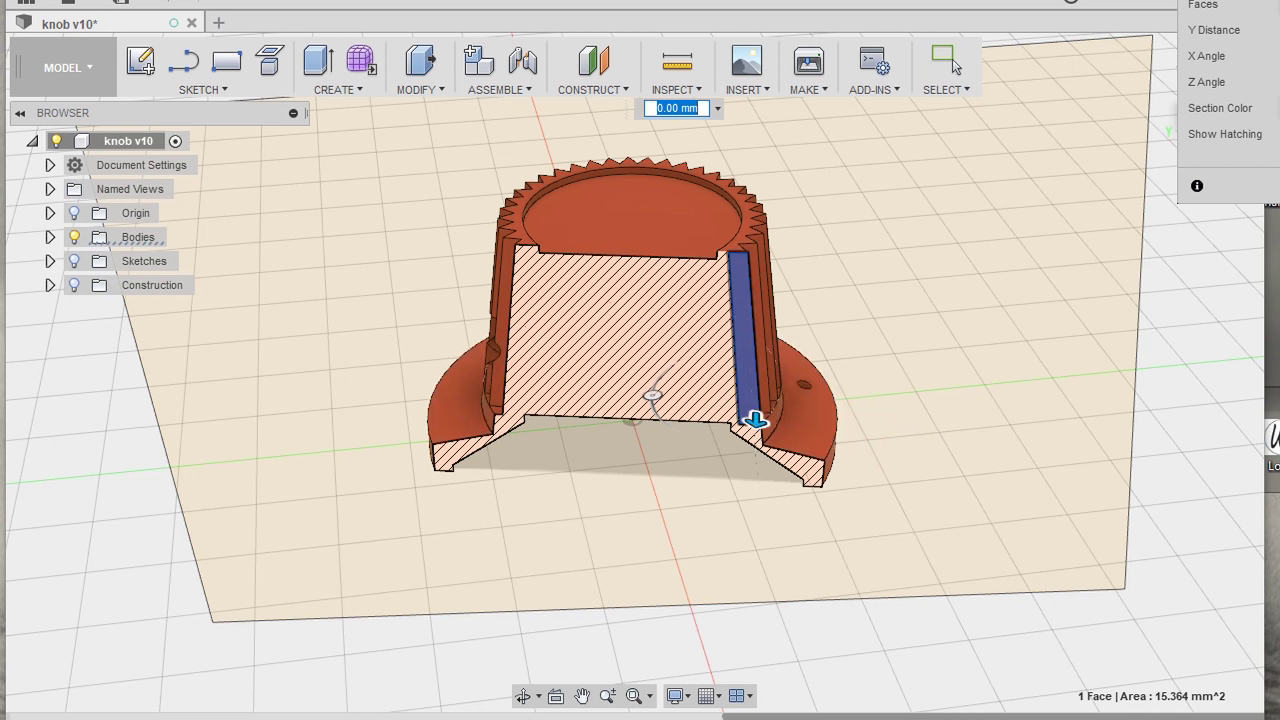
# Move the section plane through the knob to an offset of about 21.7 mm and finish the analysis
pyautogui.keyDown('shift'); pyautogui.moveTo(1175, 391); pyautogui.dragTo(1163, 342, button='middle'); pyautogui.keyUp('shift')
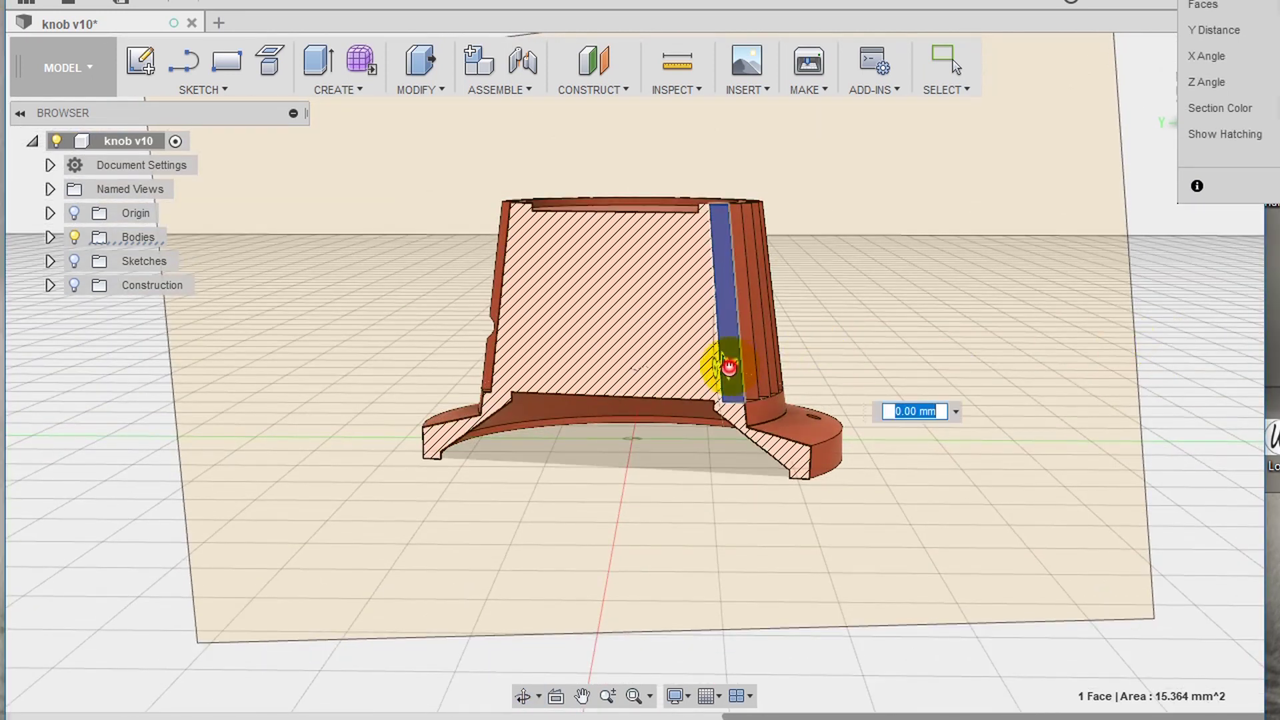
pyautogui.moveTo(730, 364)
pyautogui.mouseDown()
pyautogui.moveTo(759, 352)
pyautogui.moveTo(728, 375)
pyautogui.moveTo(658, 371)
pyautogui.moveTo(624, 392)
pyautogui.mouseUp()
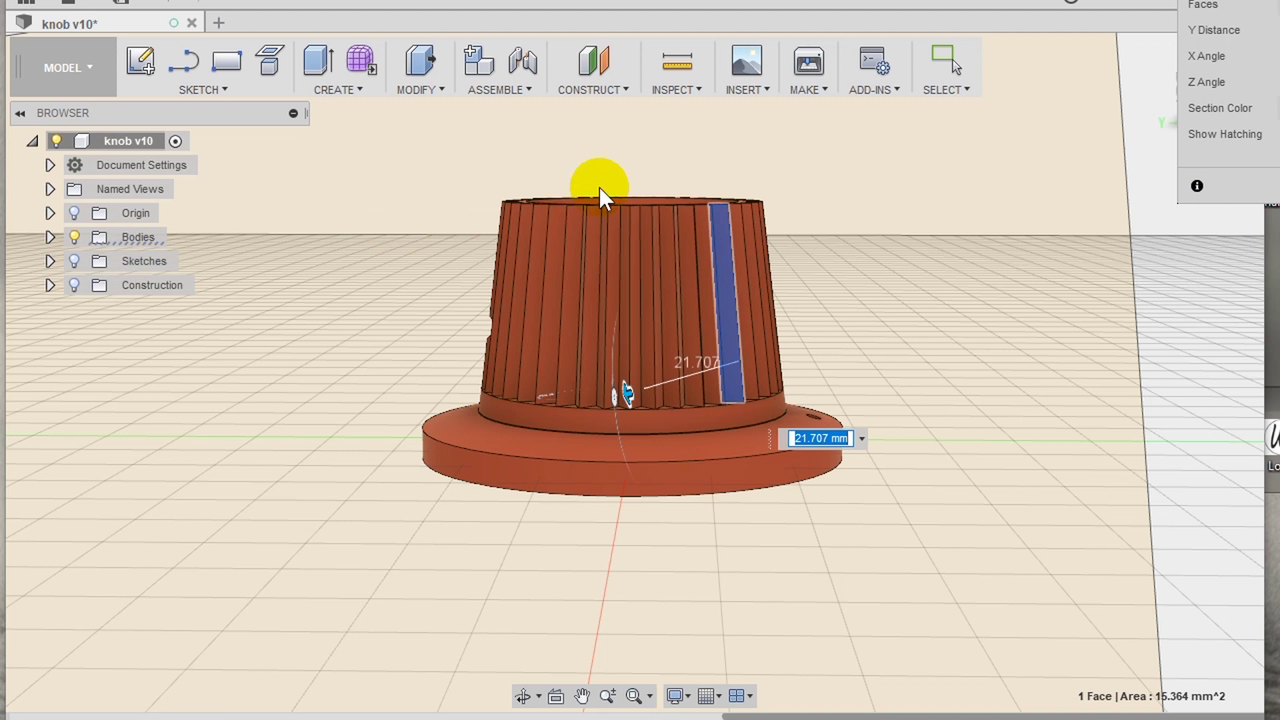
pyautogui.click(1175, 274)
pyautogui.click(1062, 302)
pyautogui.press('Return')
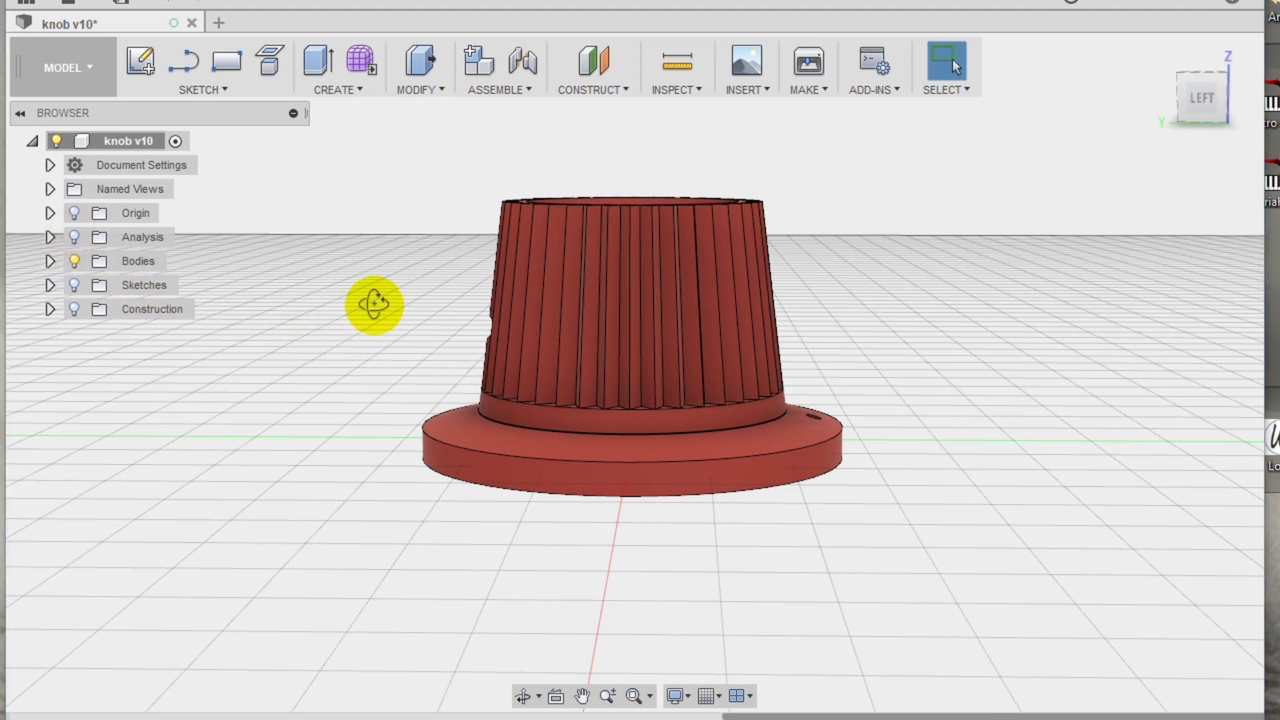
# Edit the M3.5x0.6 thread feature in the knob's side hole and turn on the Modeled option
pyautogui.keyDown('shift'); pyautogui.moveTo(371, 302); pyautogui.dragTo(680, 343, button='middle'); pyautogui.keyUp('shift')
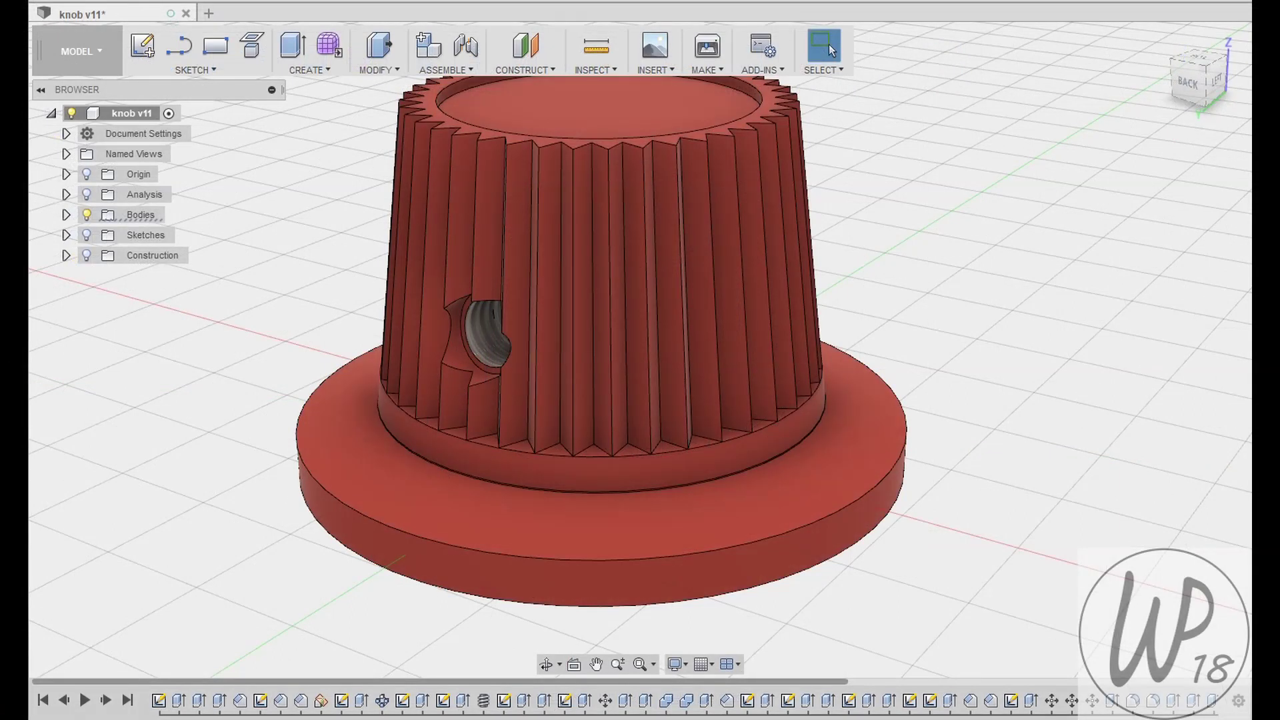
pyautogui.click(480, 334)
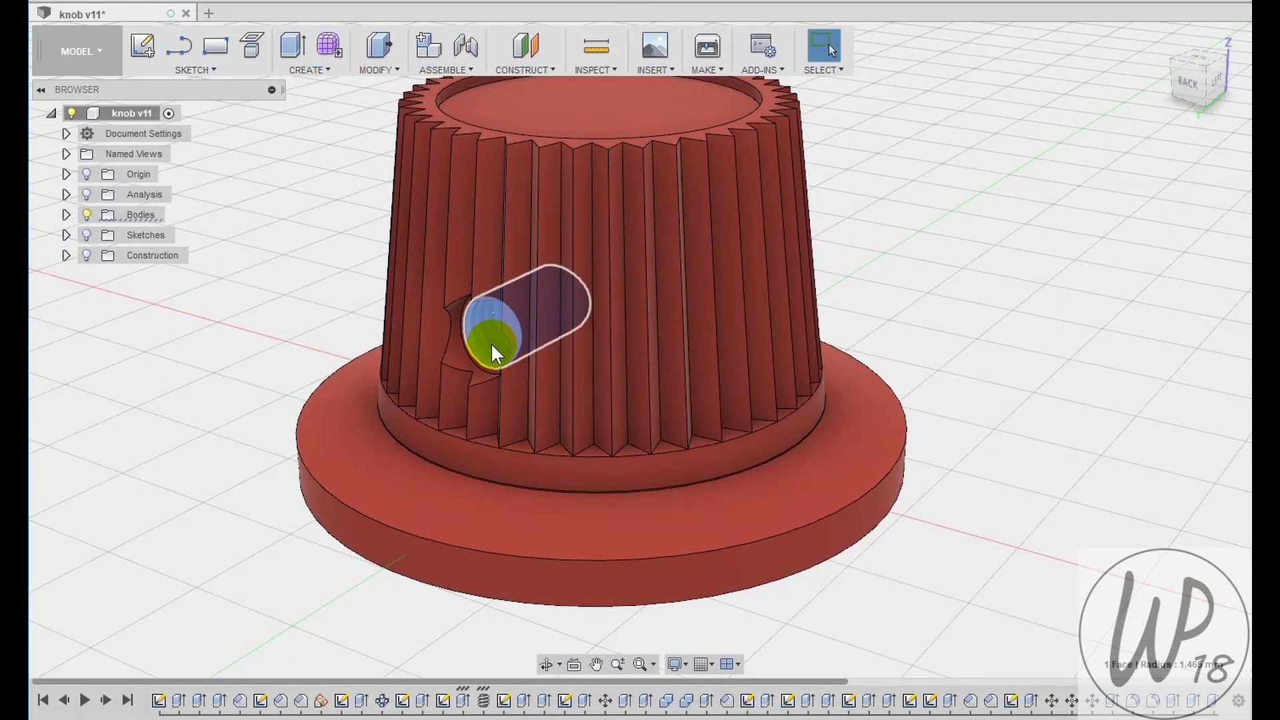
pyautogui.click(66, 215)
pyautogui.click(67, 215)
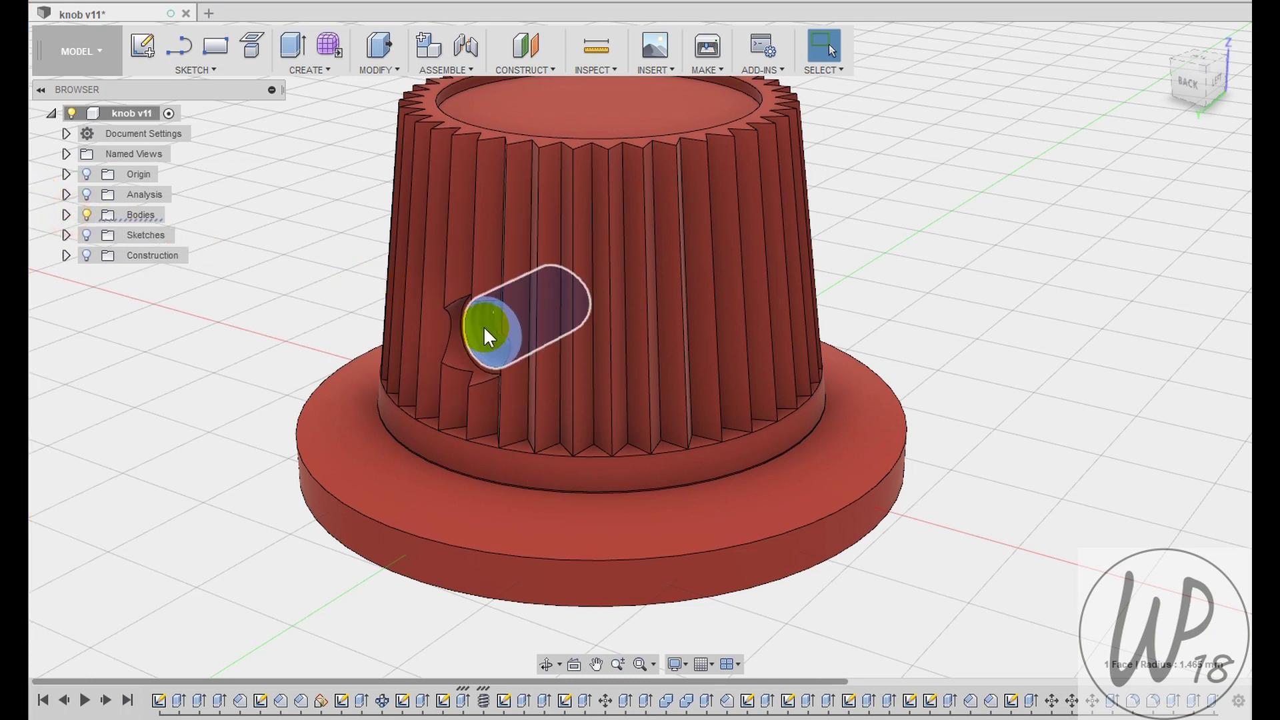
pyautogui.scroll(8, 471, 337)
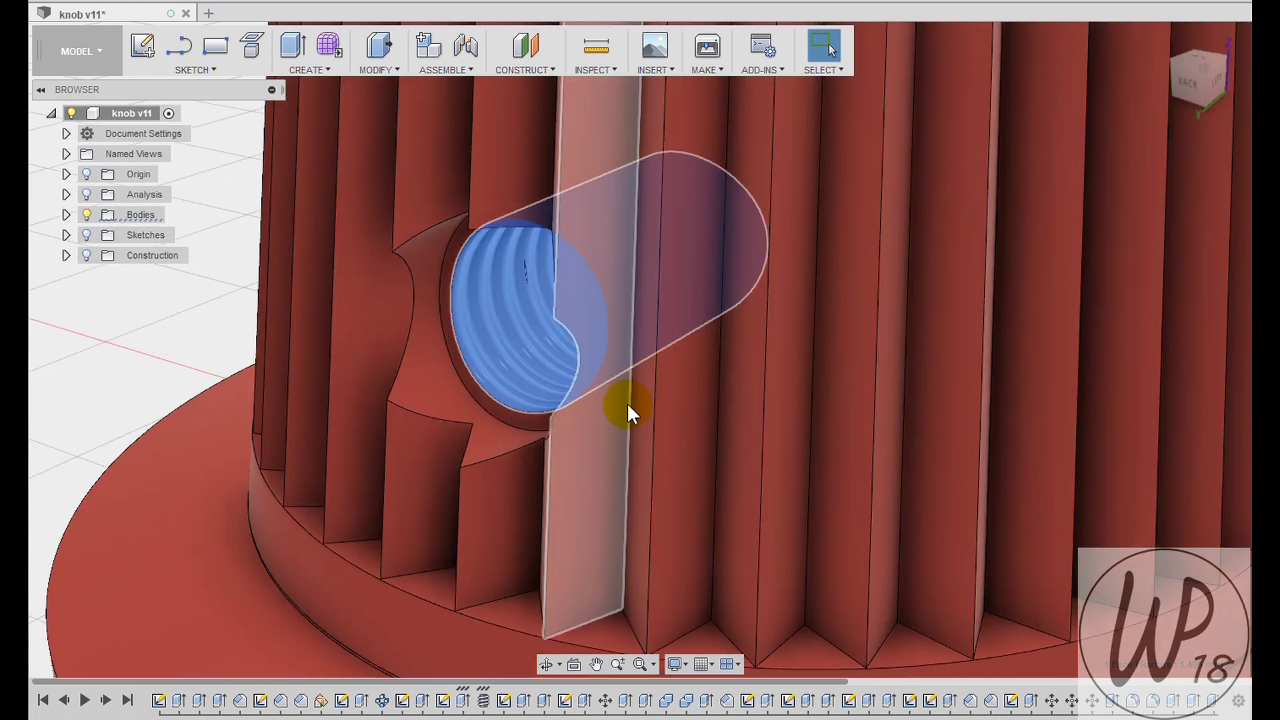
pyautogui.rightClick(501, 314)
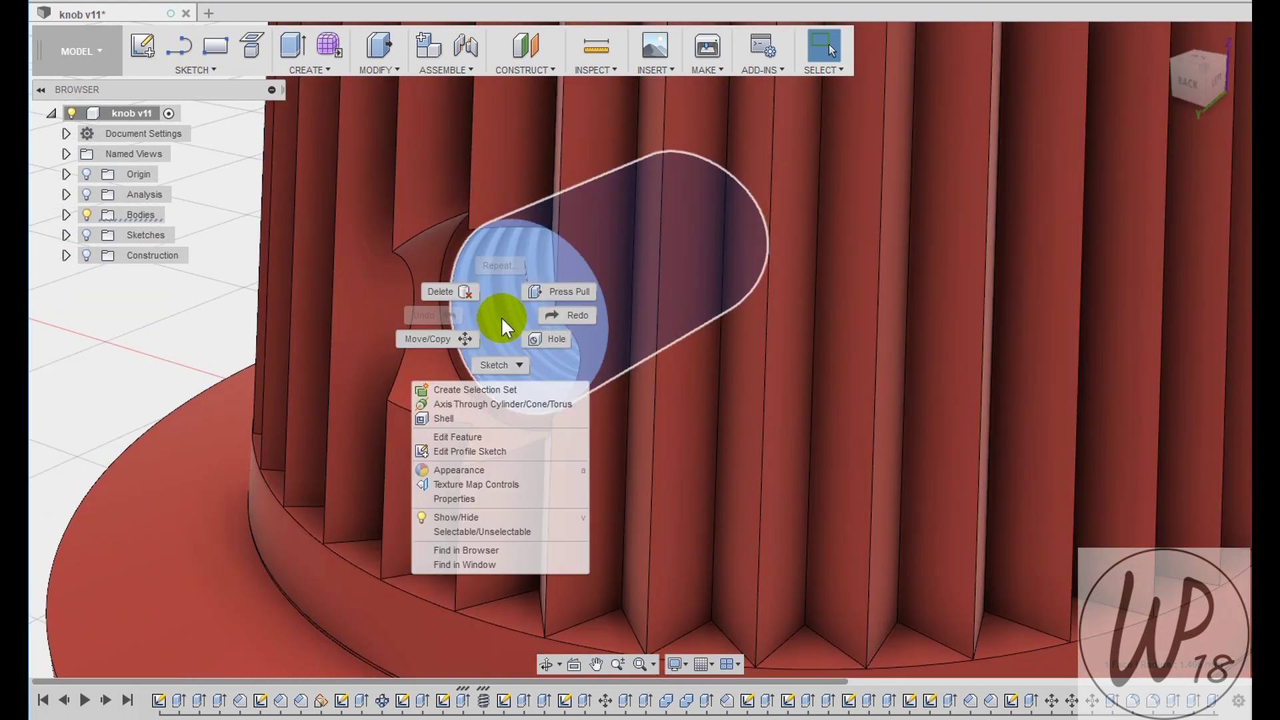
pyautogui.click(455, 437)
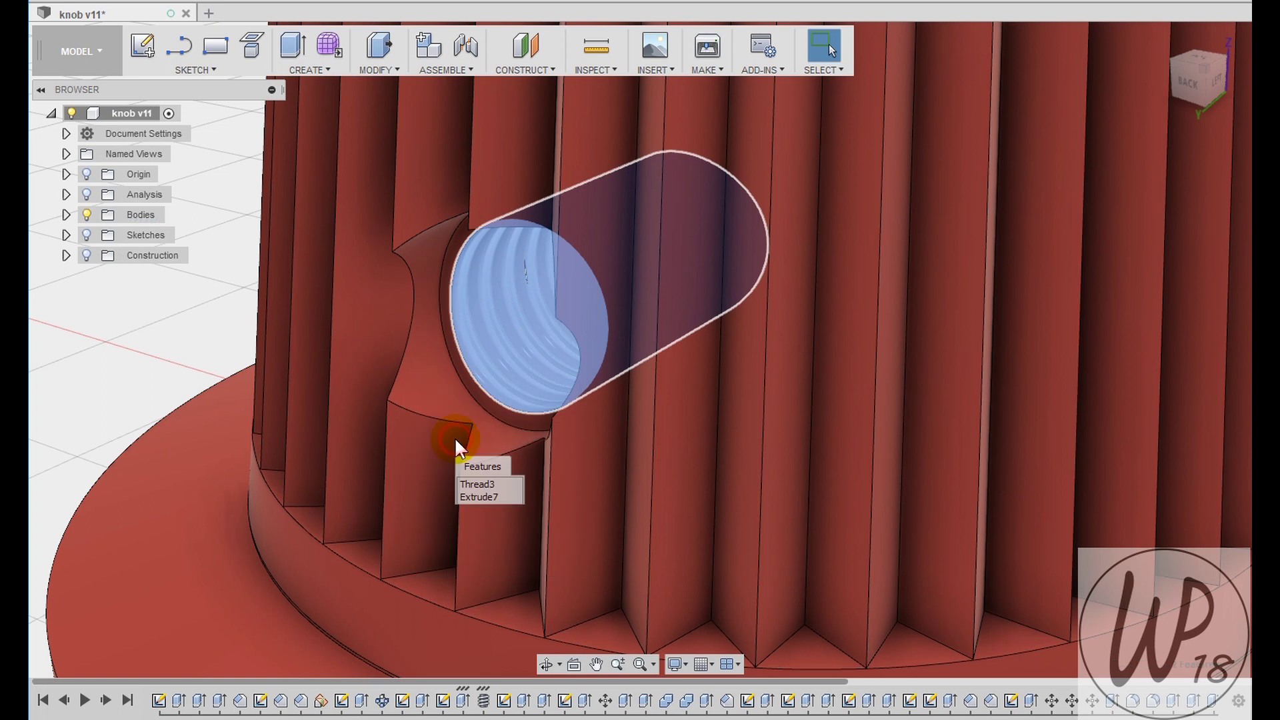
pyautogui.click(485, 484)
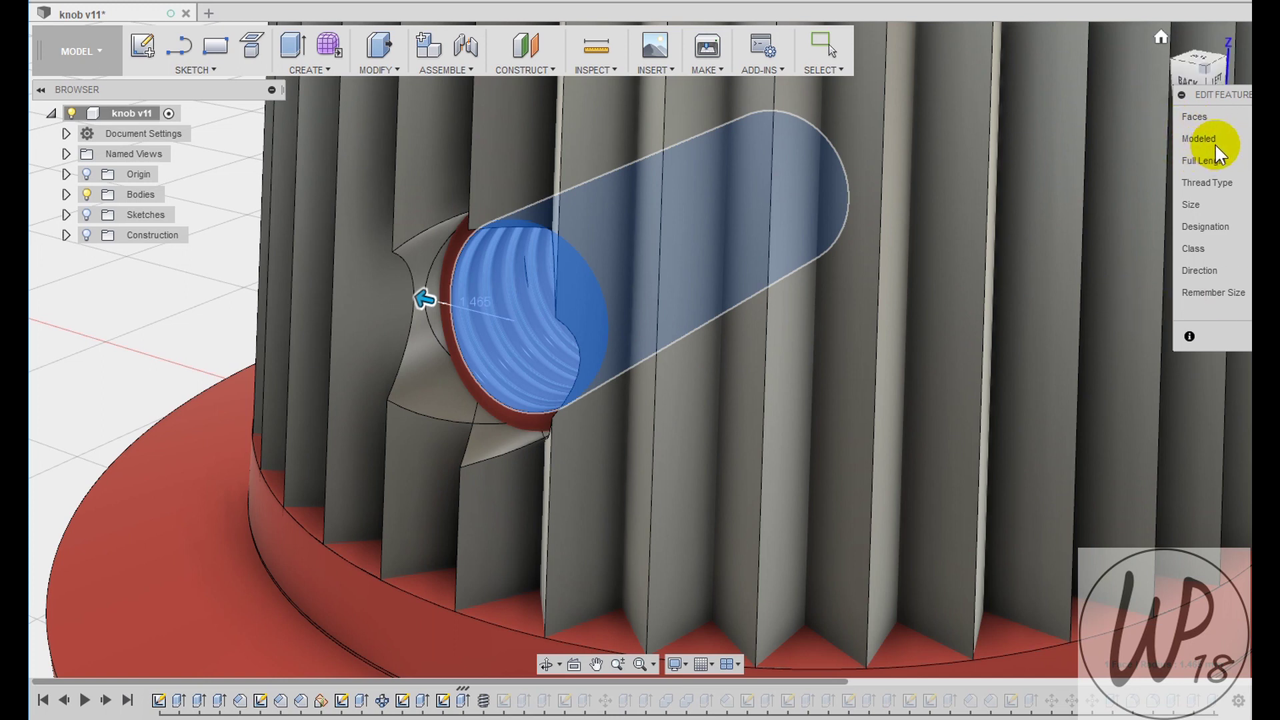
pyautogui.moveTo(1233, 94); pyautogui.dragTo(1043, 138)
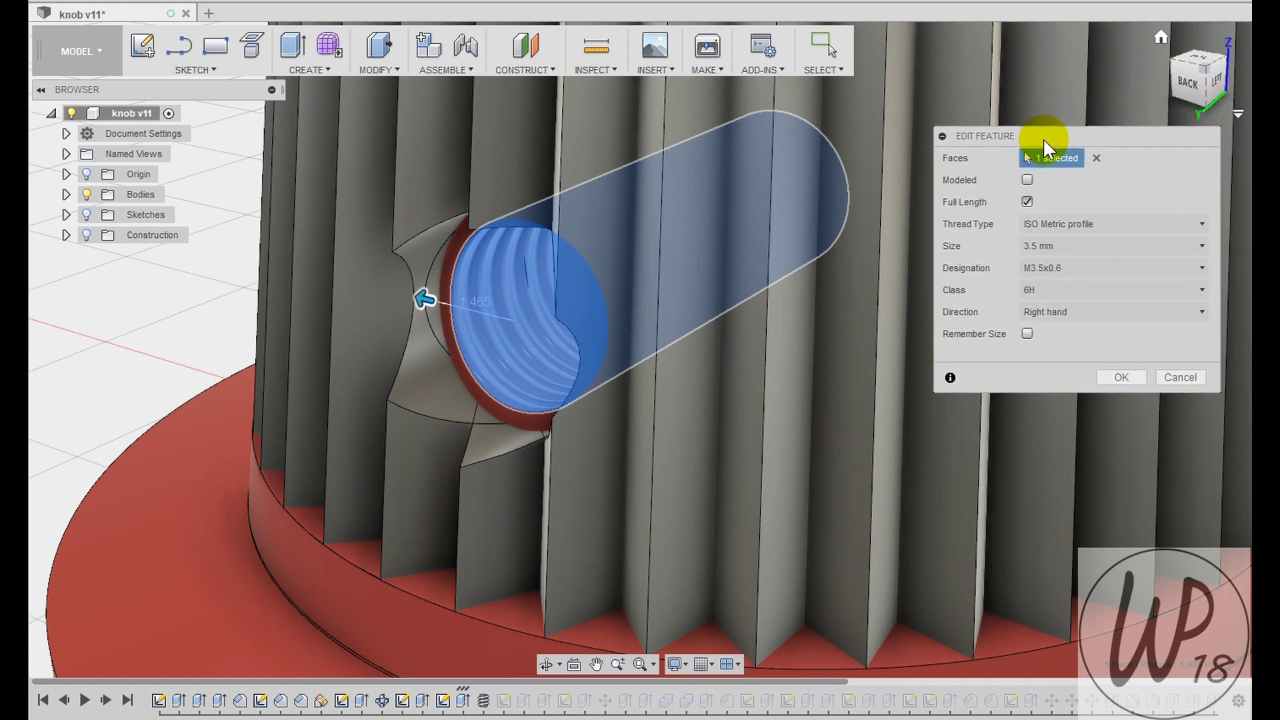
pyautogui.click(1026, 179)
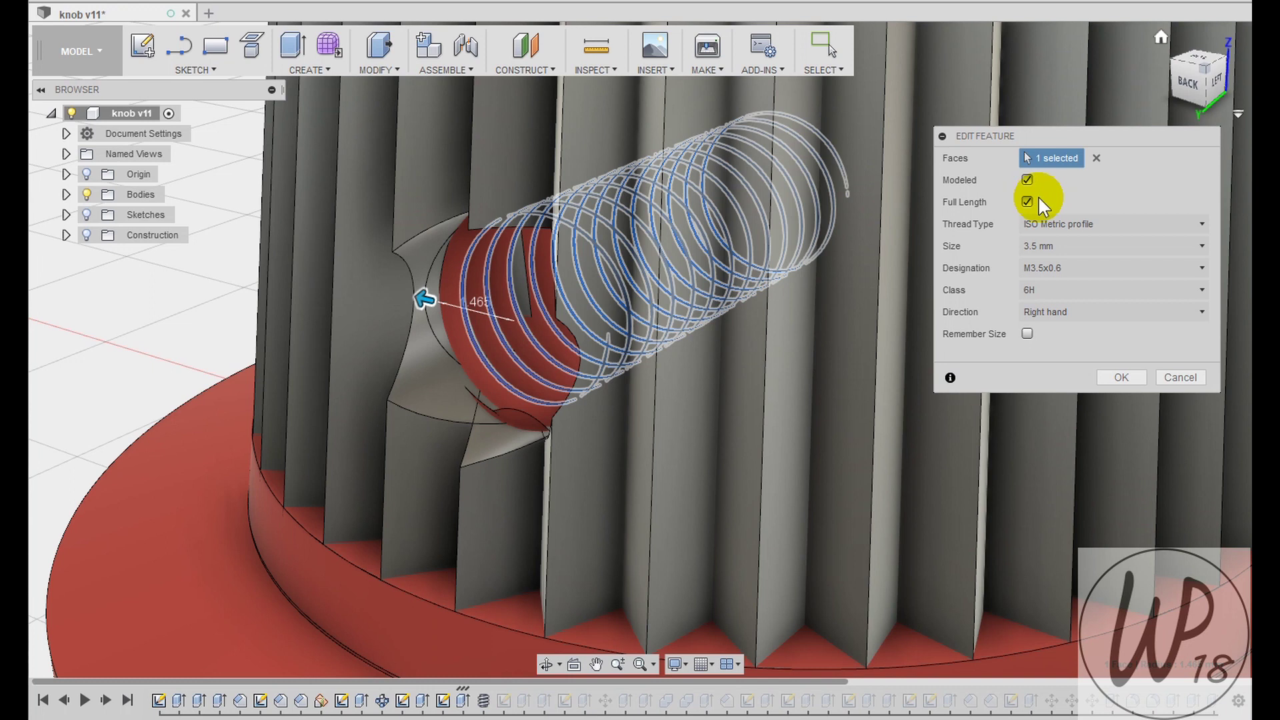
pyautogui.click(1123, 377)
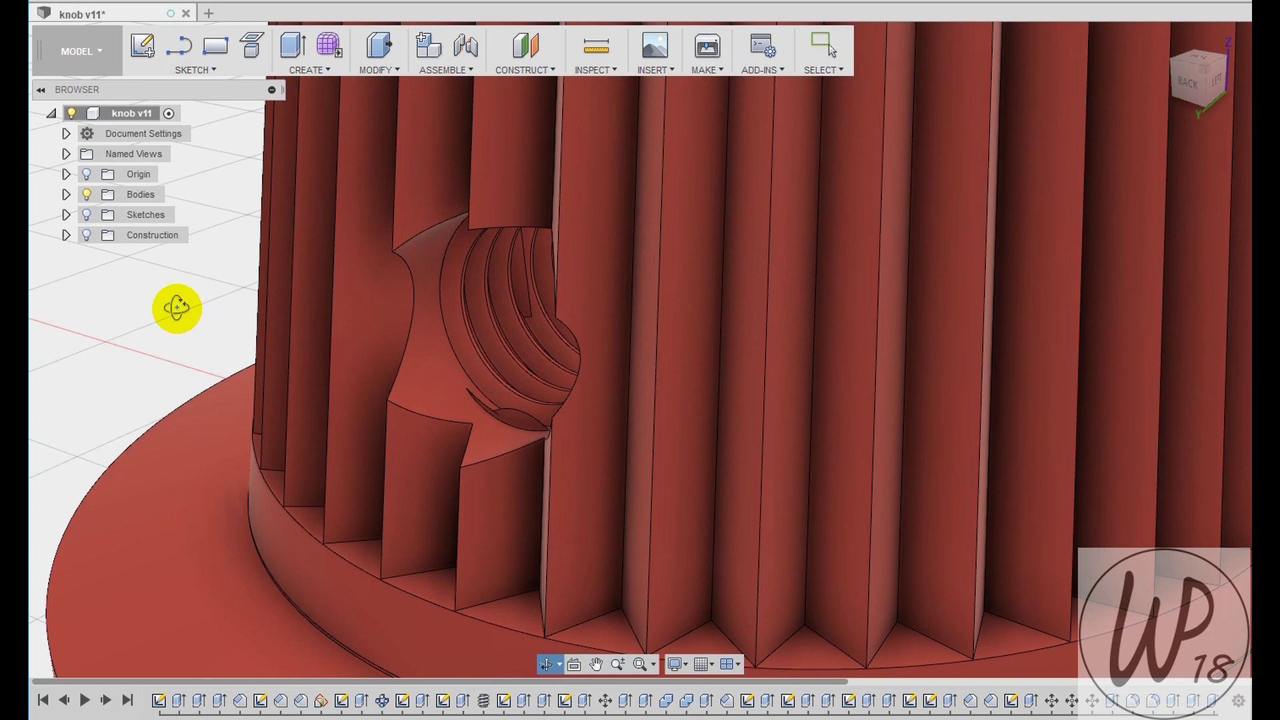
# Inspect the modeled thread inside the knob's side screw hole up close
pyautogui.keyDown('shift'); pyautogui.moveTo(176, 308); pyautogui.dragTo(311, 310, button='middle'); pyautogui.keyUp('shift')
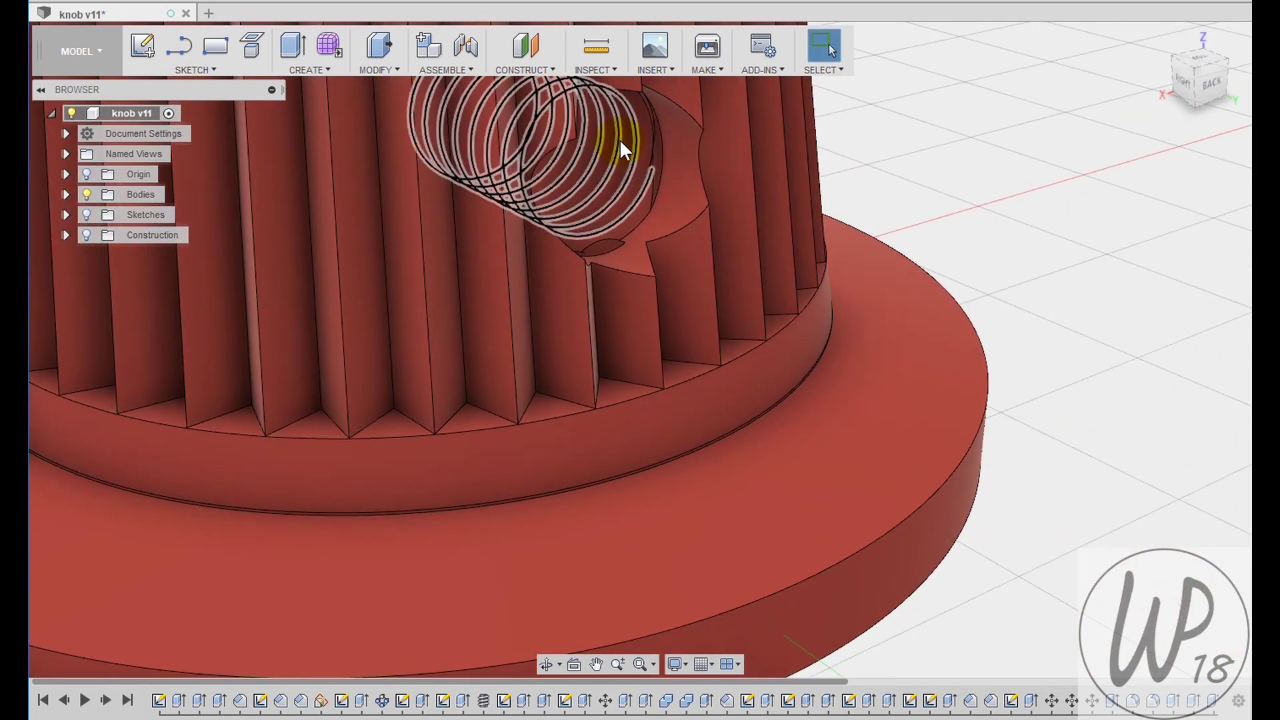
pyautogui.scroll(6, 578, 206)
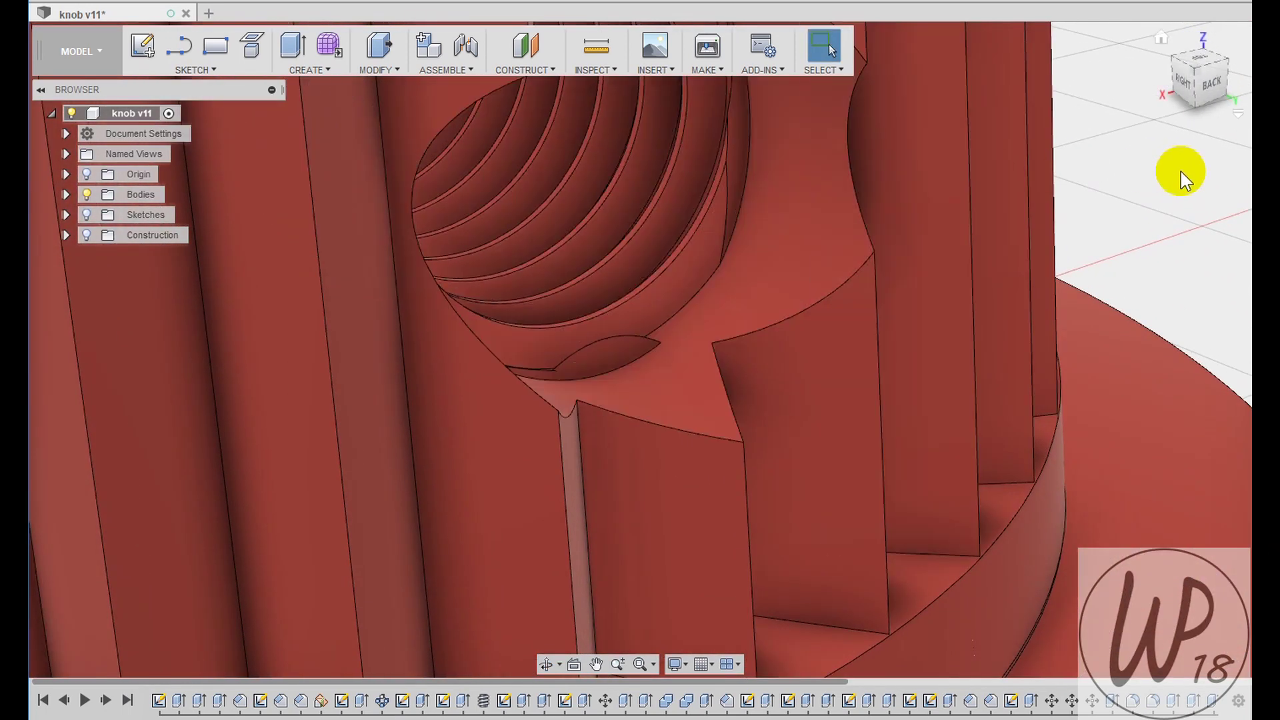
pyautogui.keyDown('shift'); pyautogui.moveTo(1143, 206); pyautogui.dragTo(1101, 224, button='middle'); pyautogui.keyUp('shift')
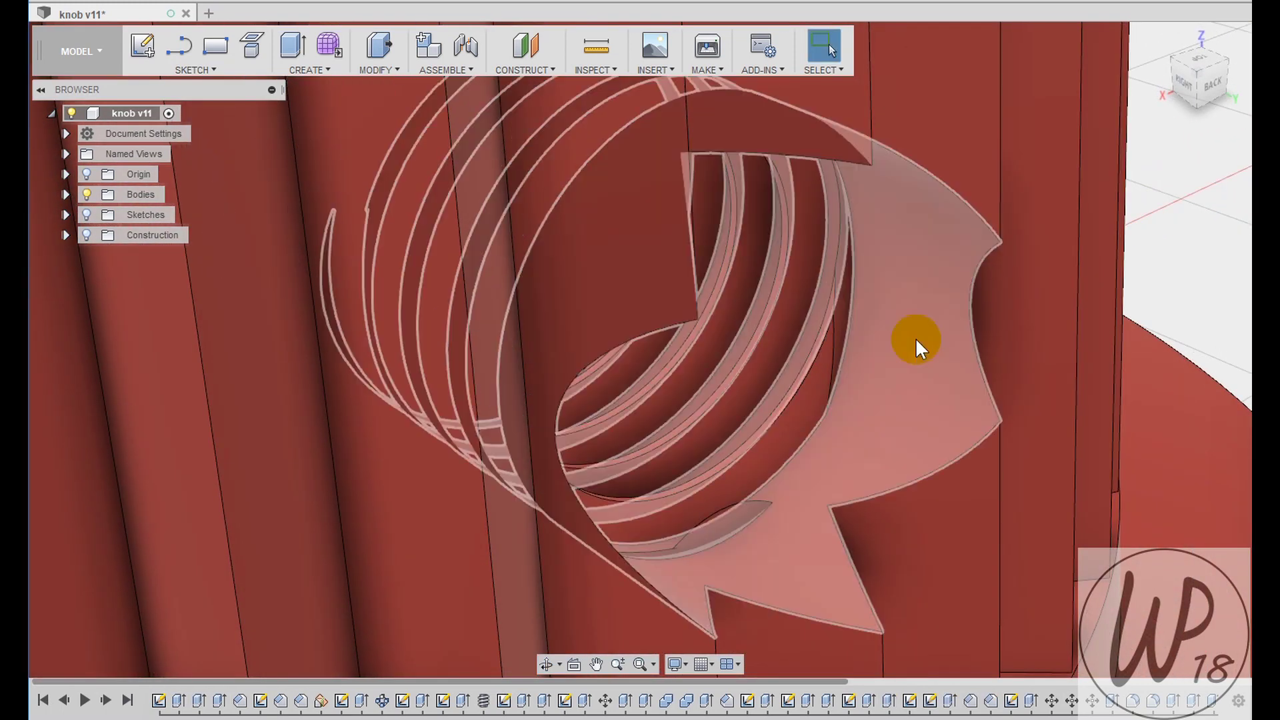
pyautogui.scroll(-5, 1011, 300)
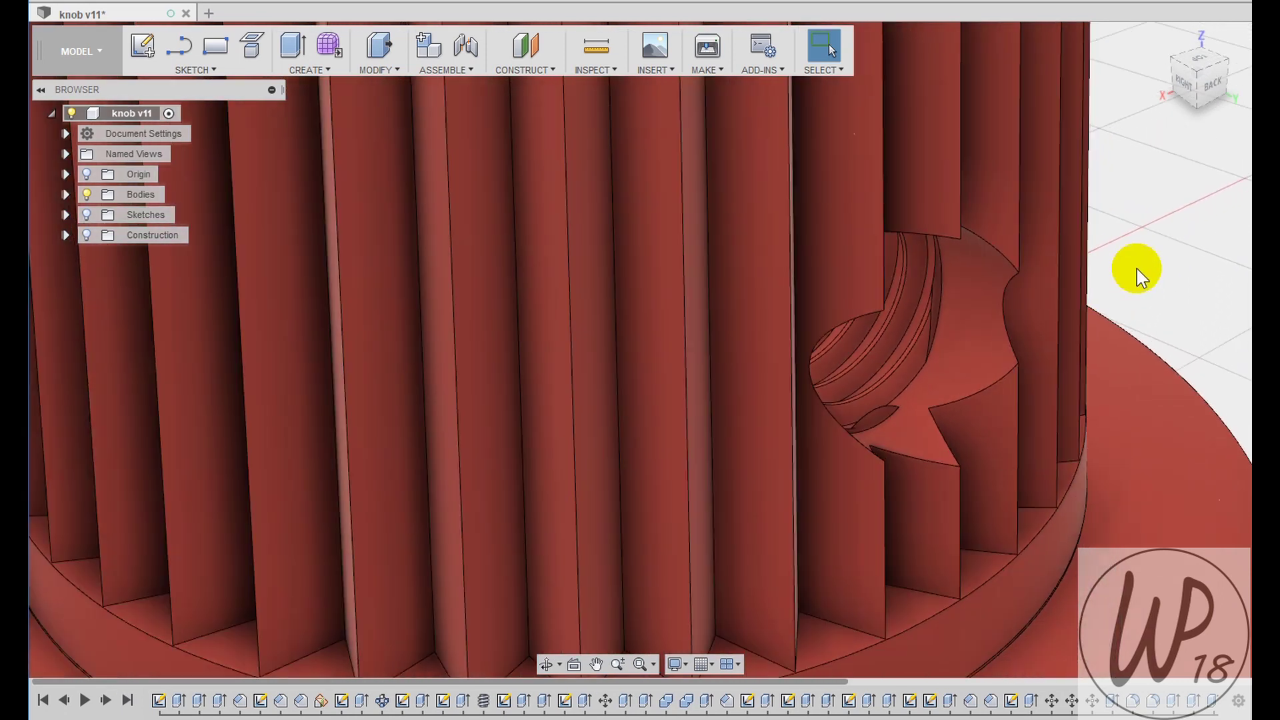